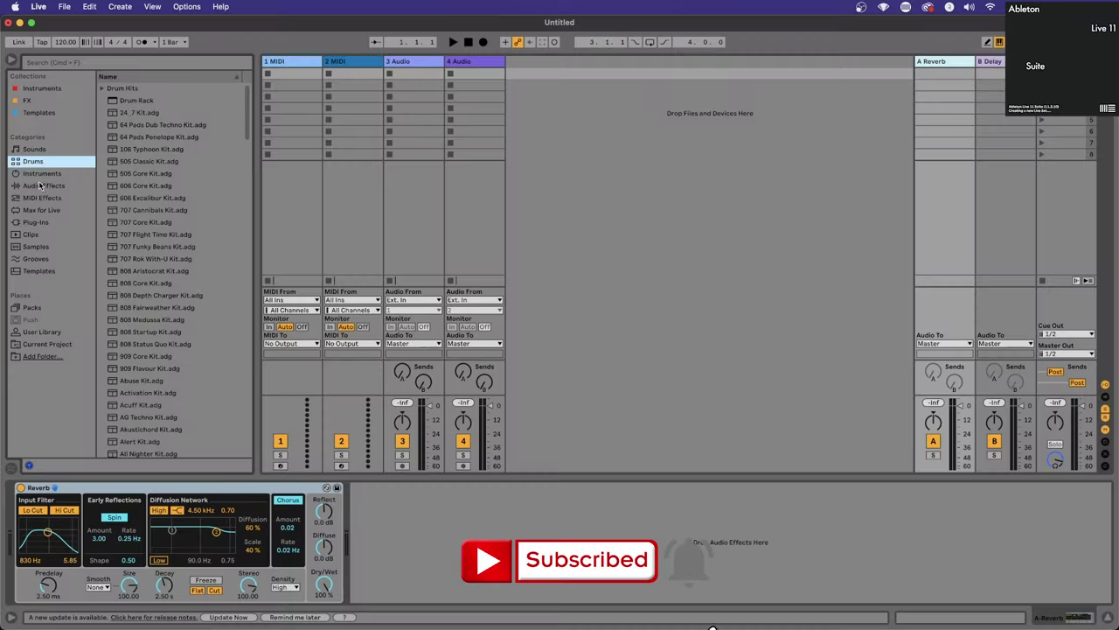
- Switch the browser between the Audio Effects and Plug-ins categories twice
left_click(39, 186)
left_click(40, 222)
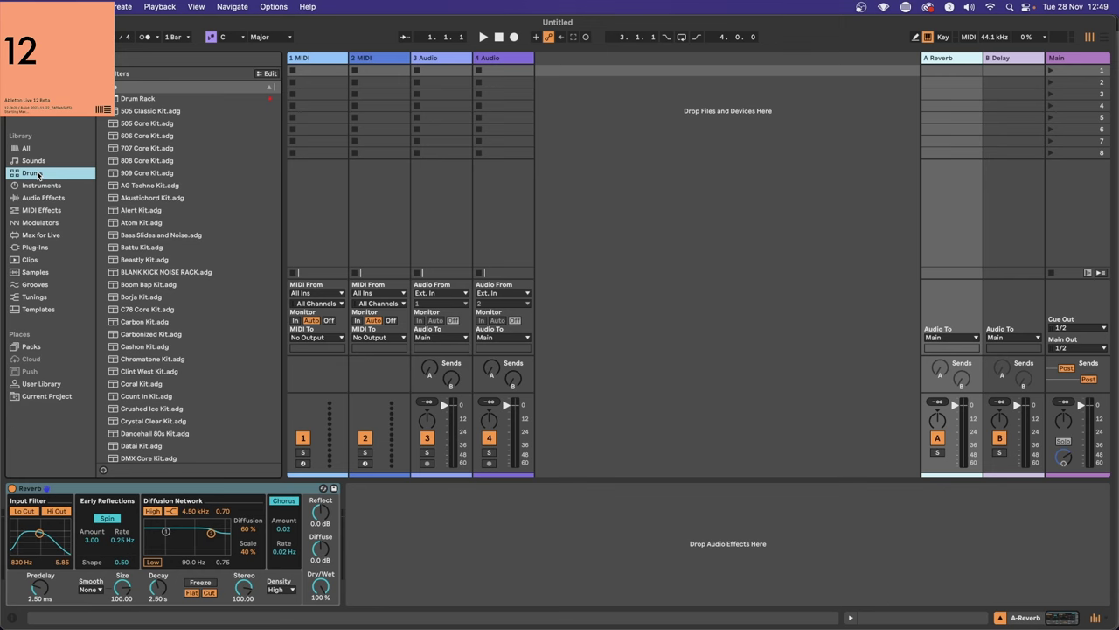
left_click(39, 199)
left_click(36, 249)
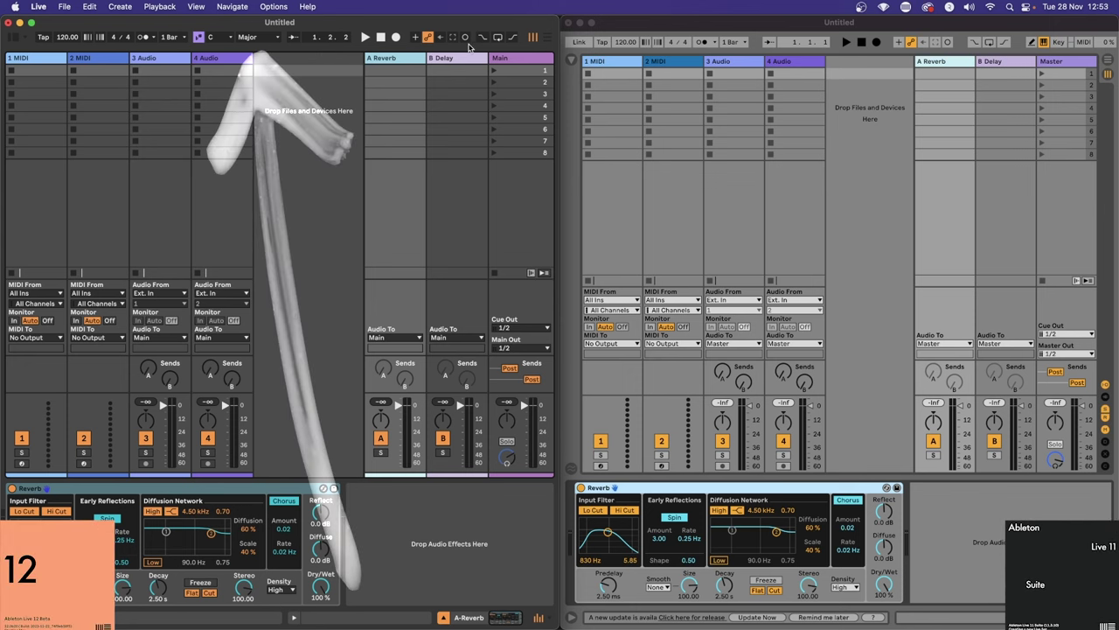
left_click(254, 37)
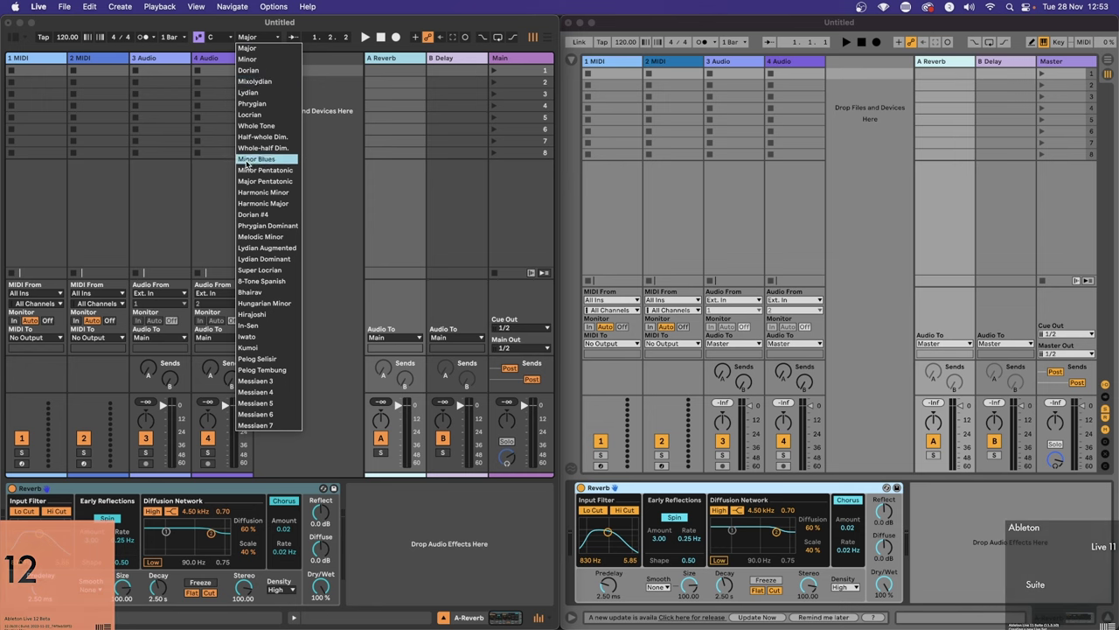
left_click(237, 20)
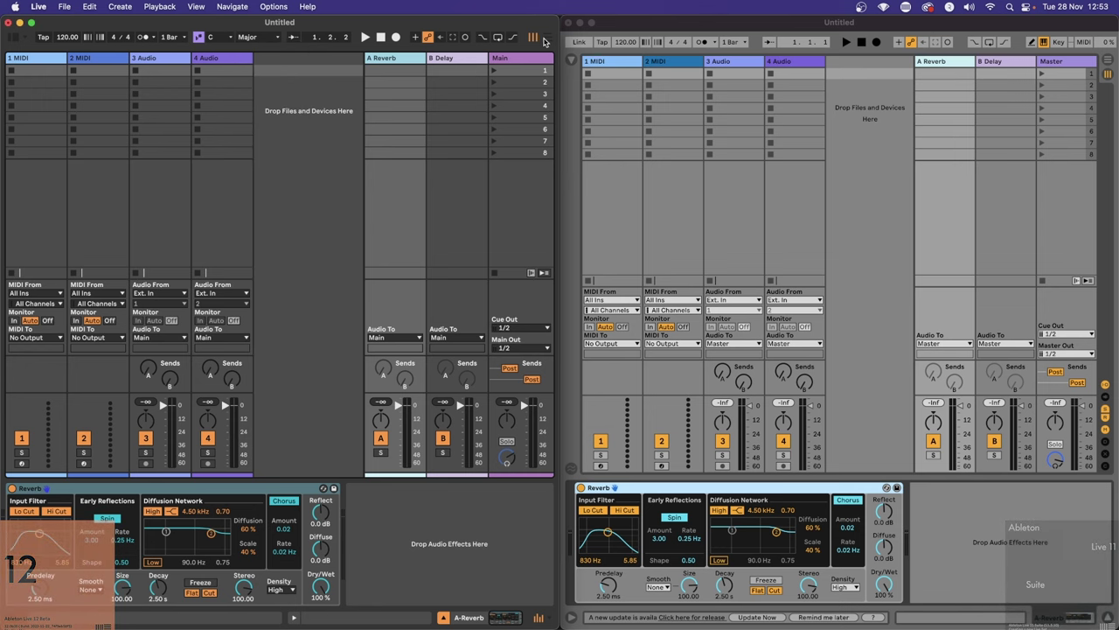
left_click_drag(560, 38, 1115, 38)
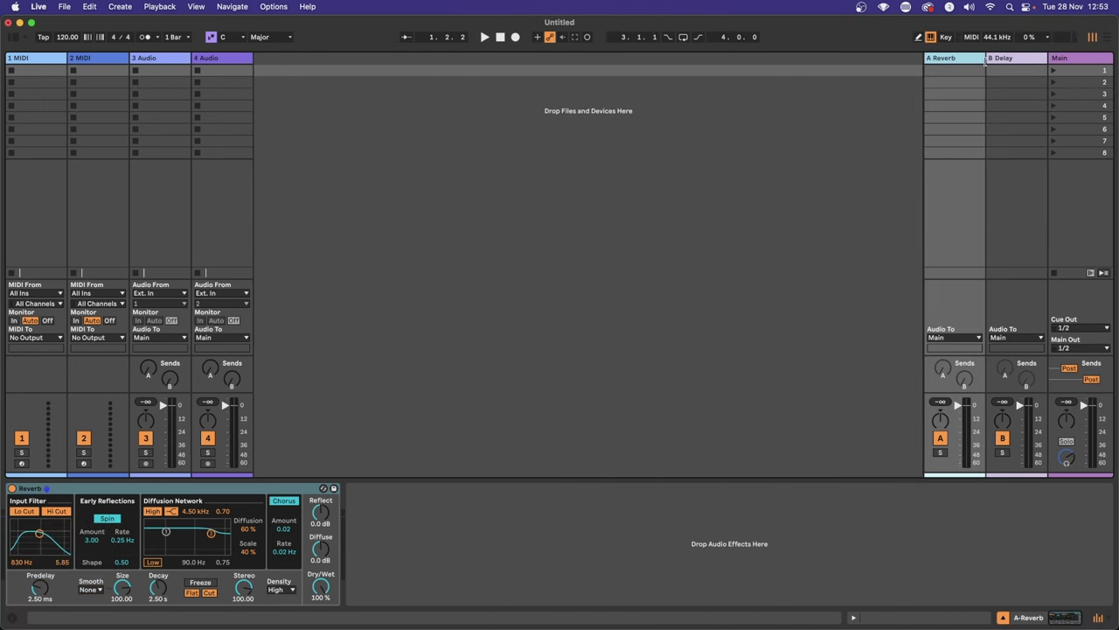
left_click(998, 38)
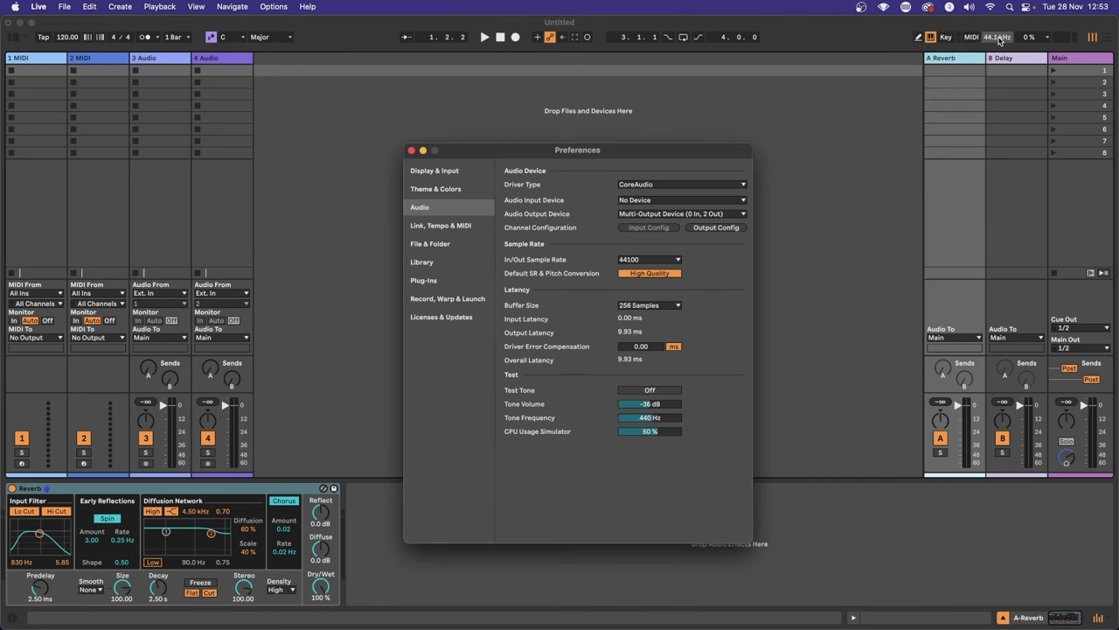
left_click(412, 151)
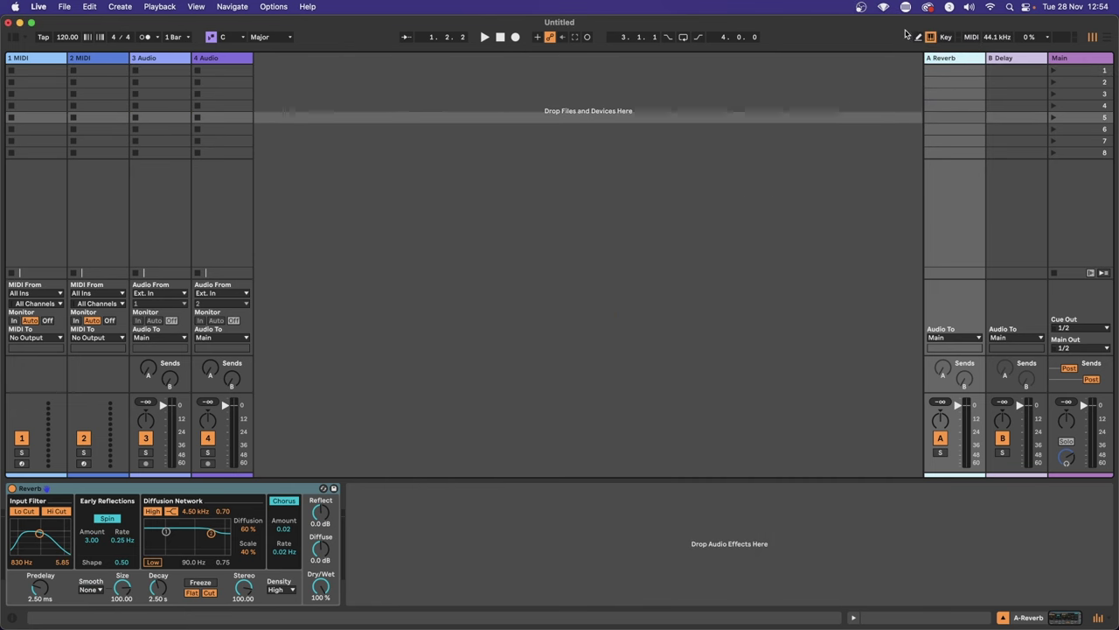
left_click_drag(1113, 76, 563, 86)
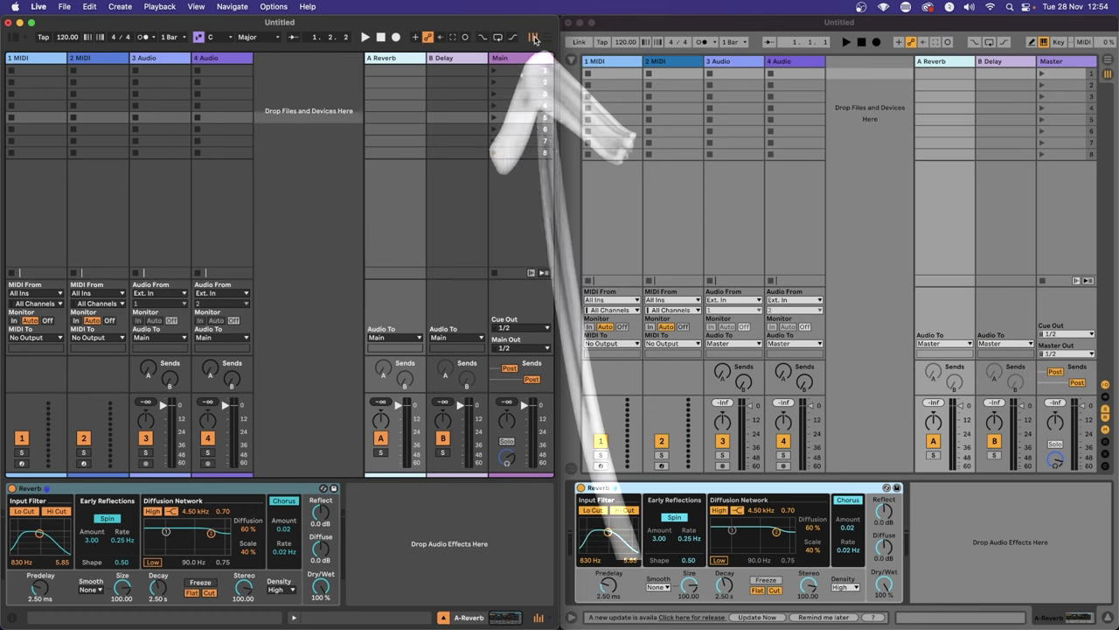
left_click(1108, 59)
left_click(1108, 60)
left_click(1108, 59)
left_click(1108, 59)
left_click(1108, 59)
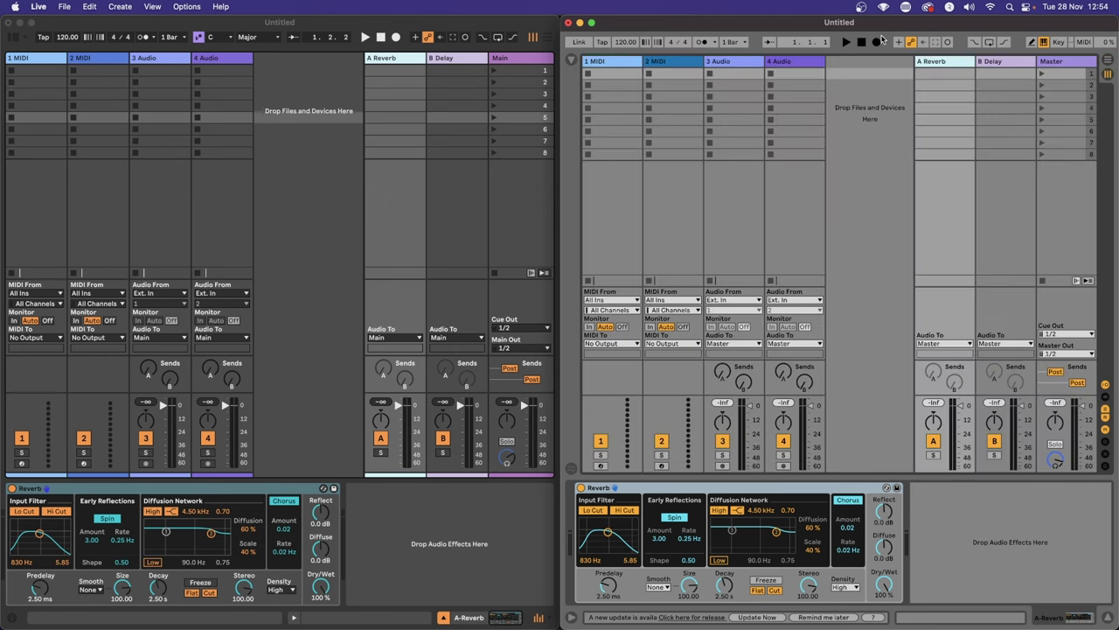
left_click(198, 269)
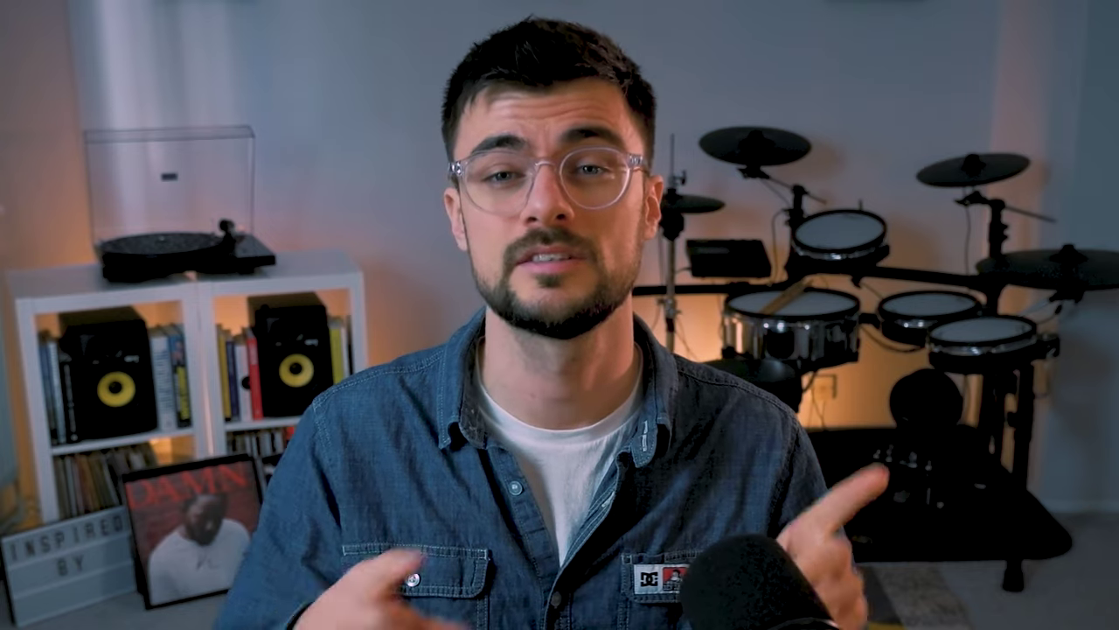
- Load the 12-hs_16-32 tuning from the browser's Tunings category, then return to All
left_click(38, 308)
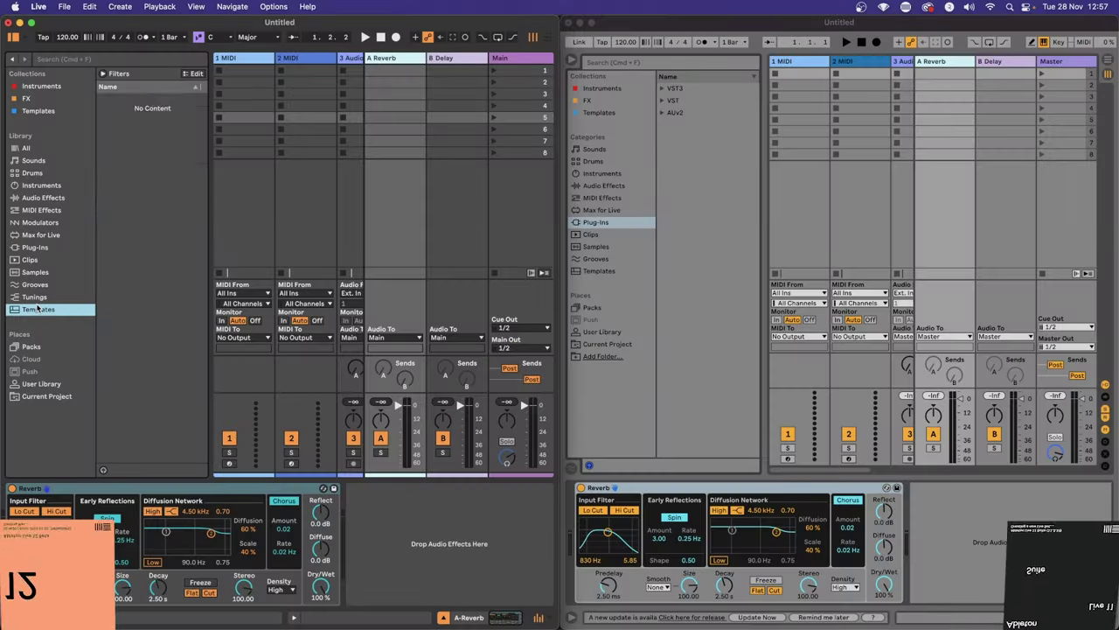
left_click(35, 225)
left_click(29, 149)
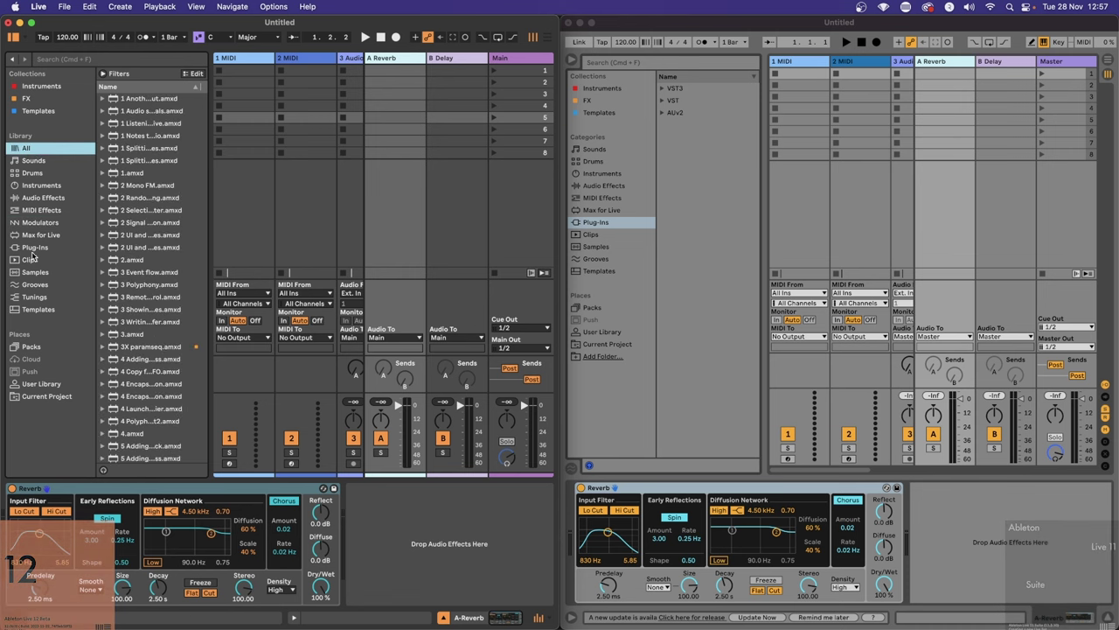
left_click(35, 297)
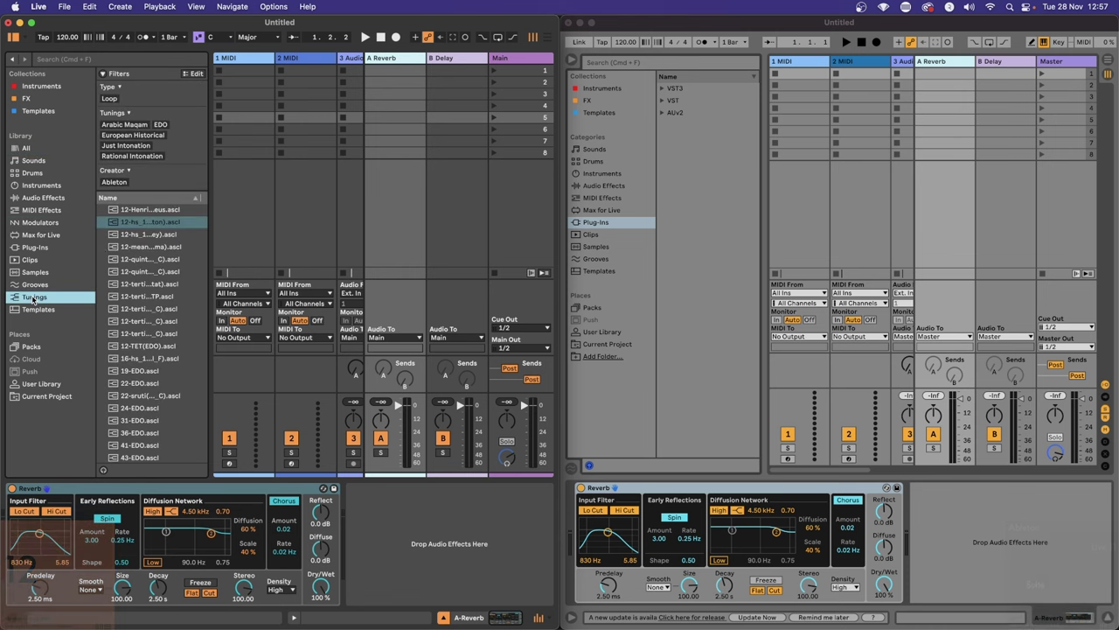
double_click(132, 224)
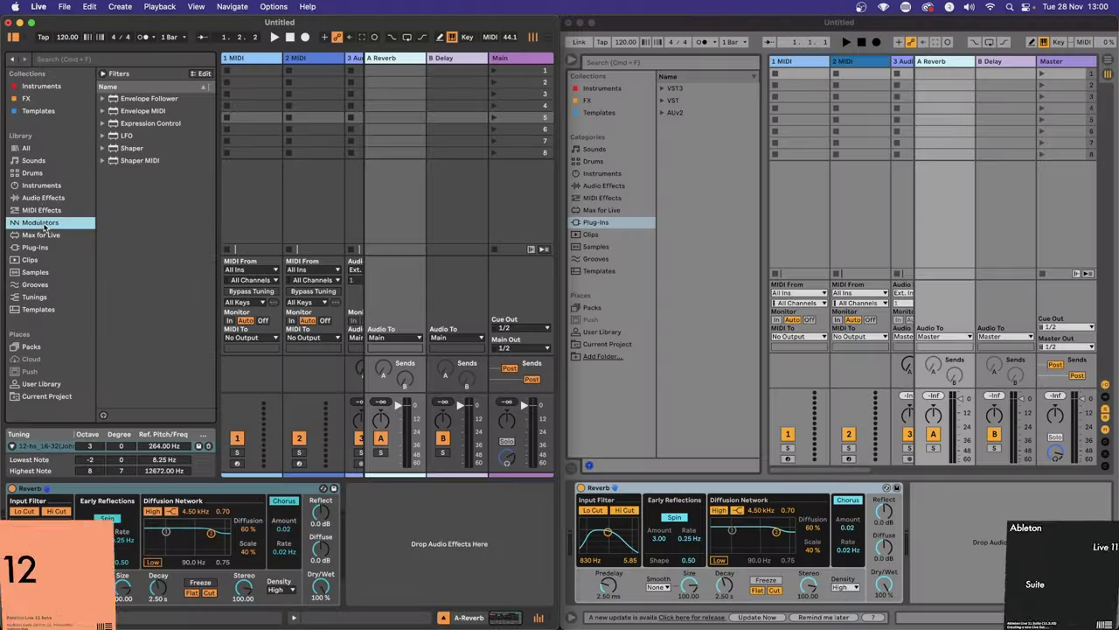
left_click(29, 148)
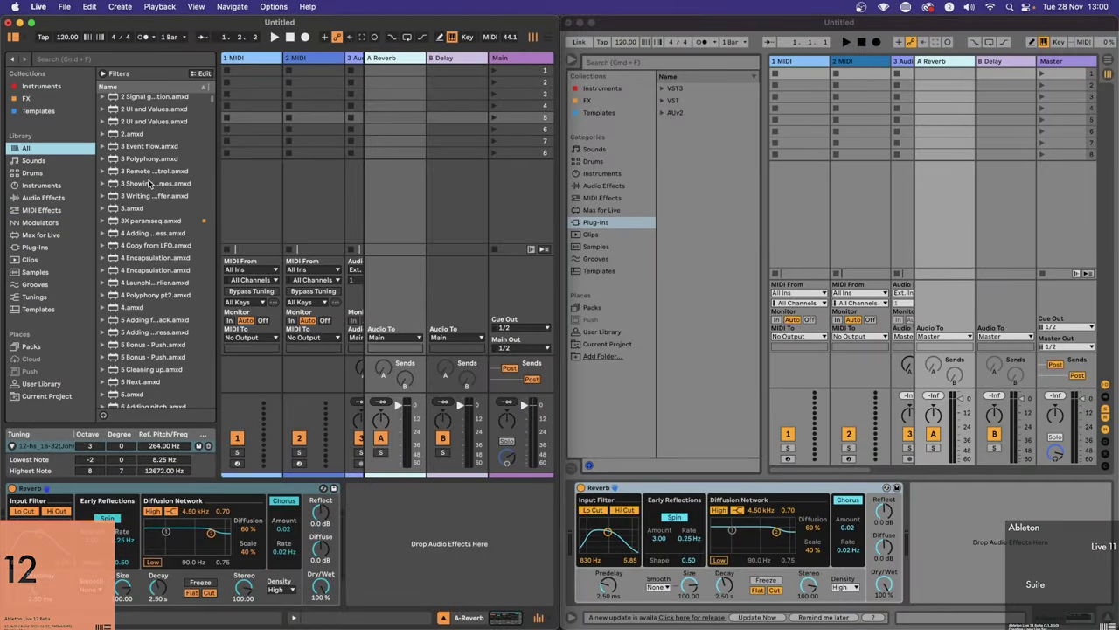
left_click(200, 73)
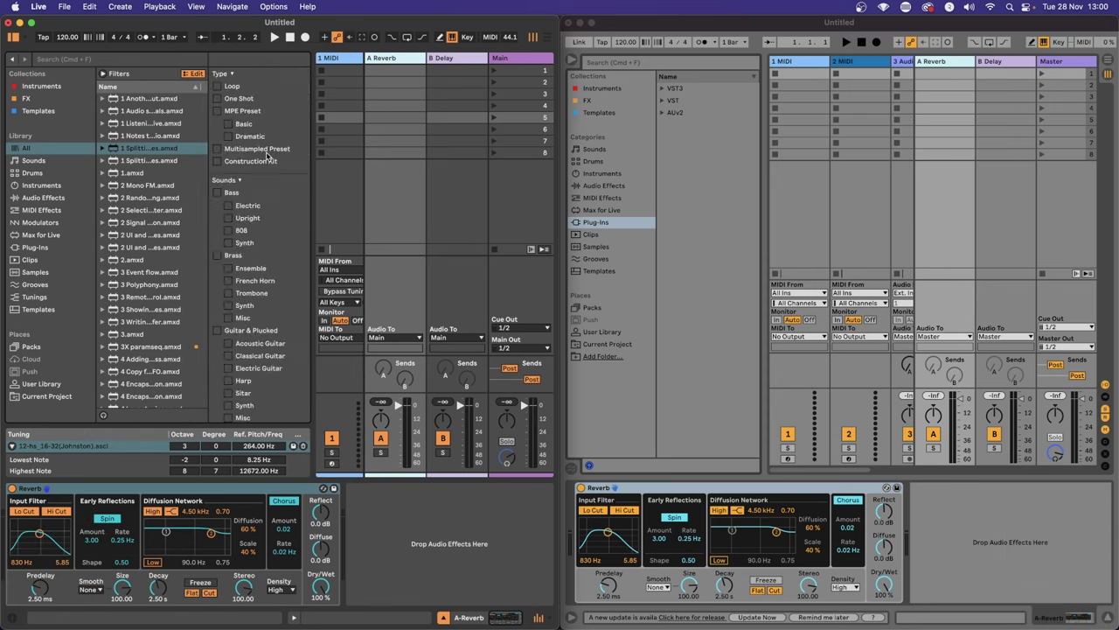
scroll(262, 153, "down", 3)
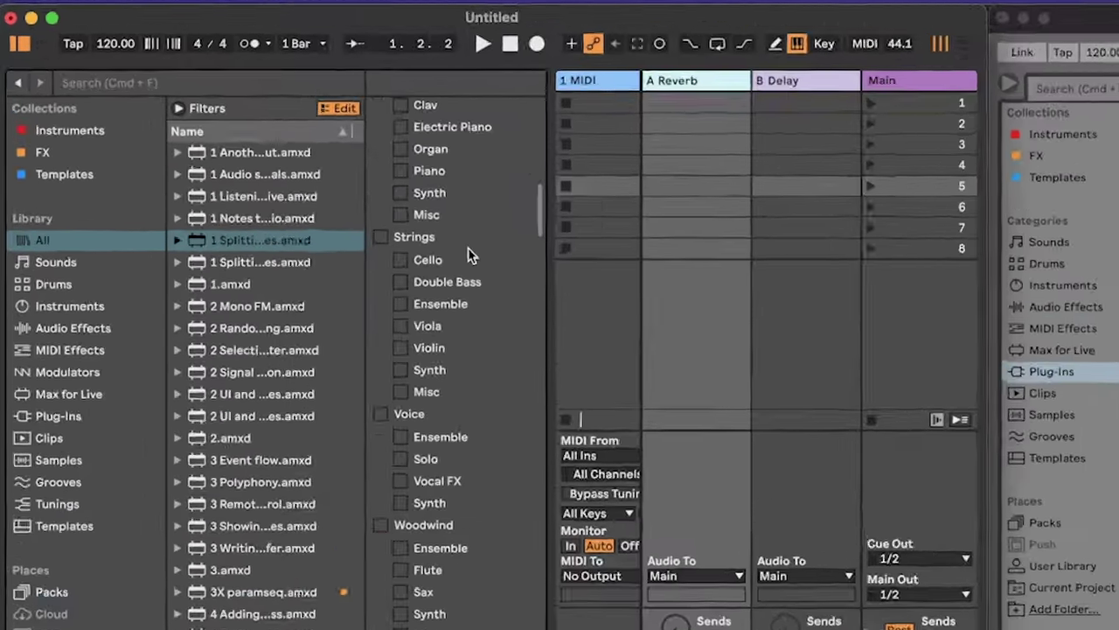
scroll(467, 249, "up", 10)
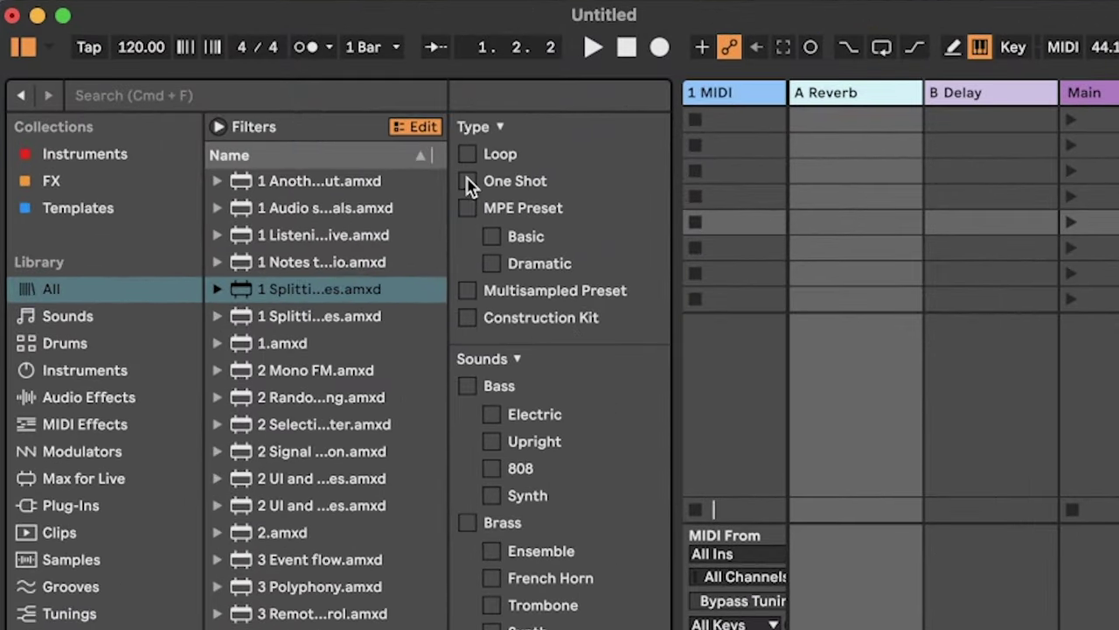
left_click(218, 128)
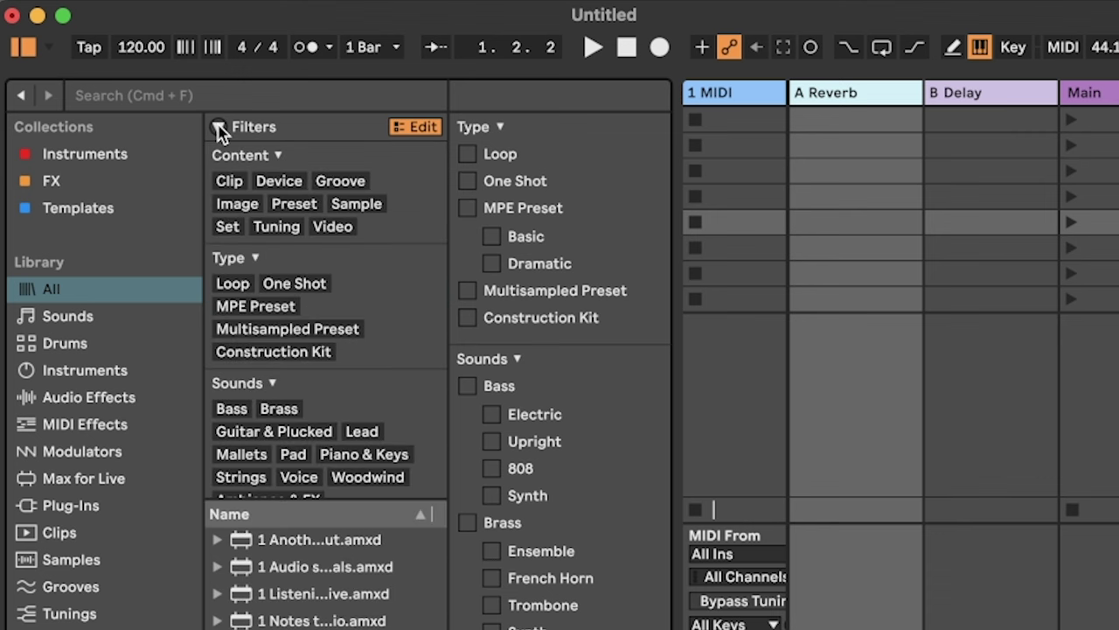
scroll(297, 298, "down", 5)
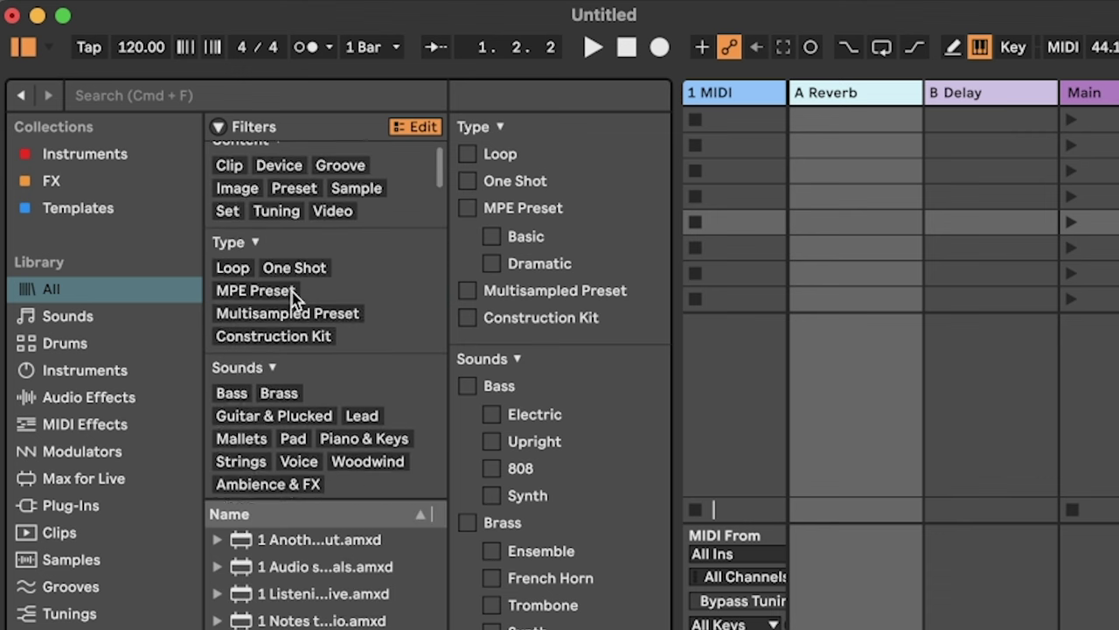
scroll(294, 297, "up", 5)
left_click(225, 129)
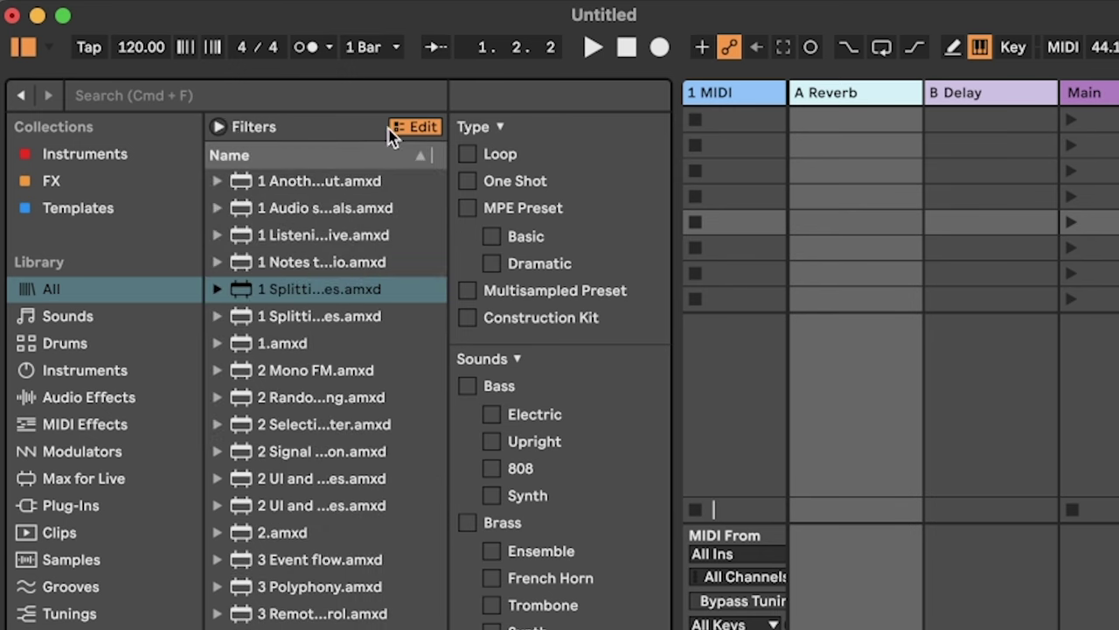
left_click(411, 128)
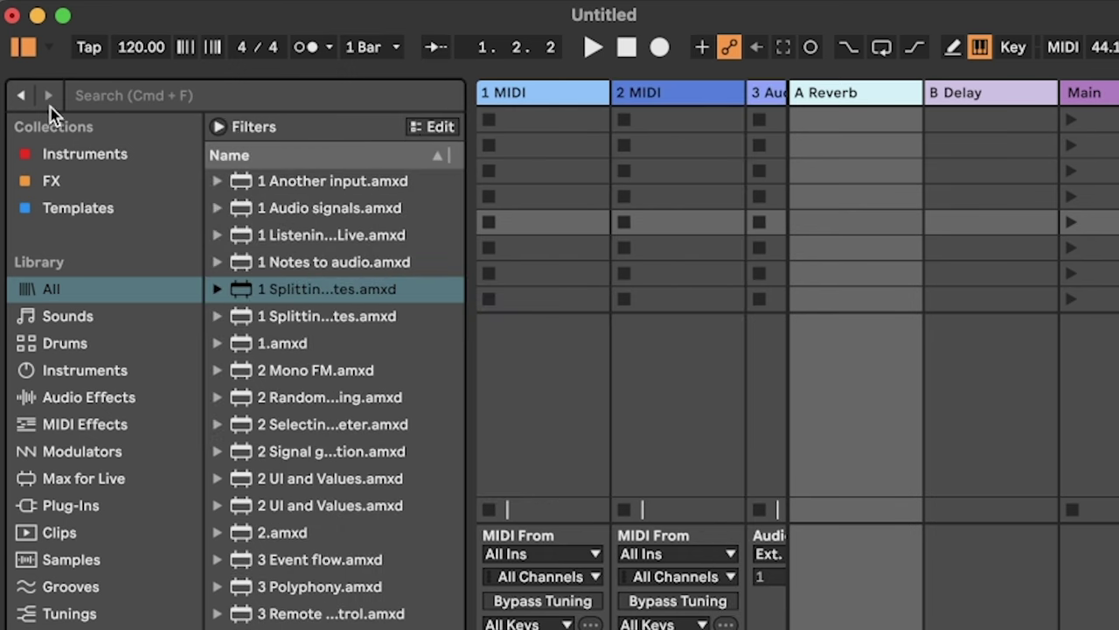
left_click(22, 100)
left_click(23, 100)
left_click(23, 99)
left_click(23, 100)
left_click(22, 100)
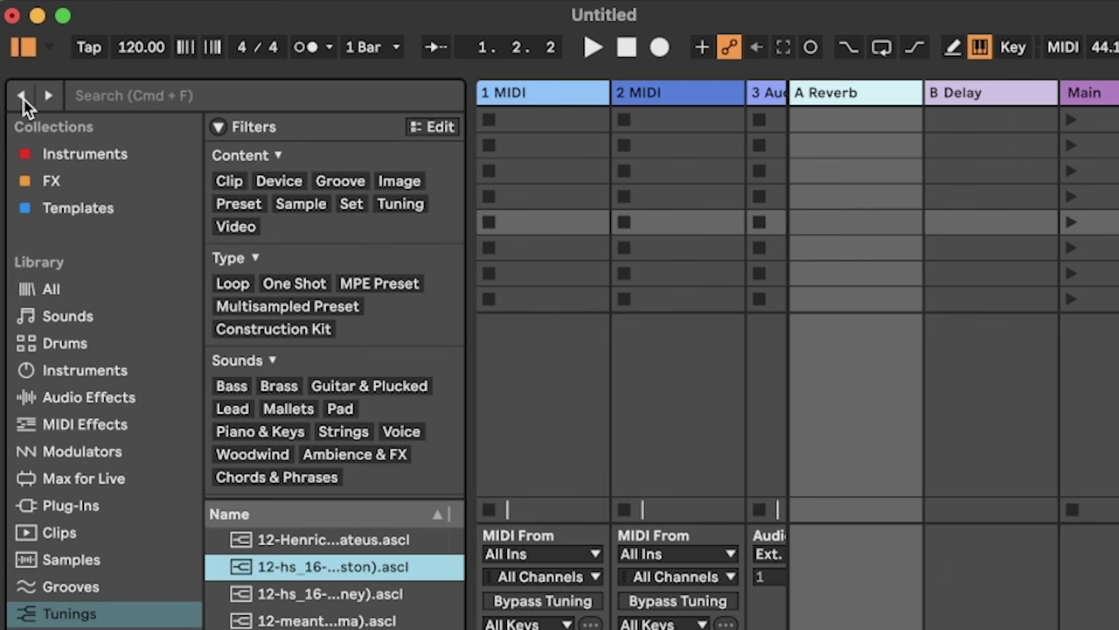
left_click(49, 98)
left_click(49, 98)
left_click(49, 98)
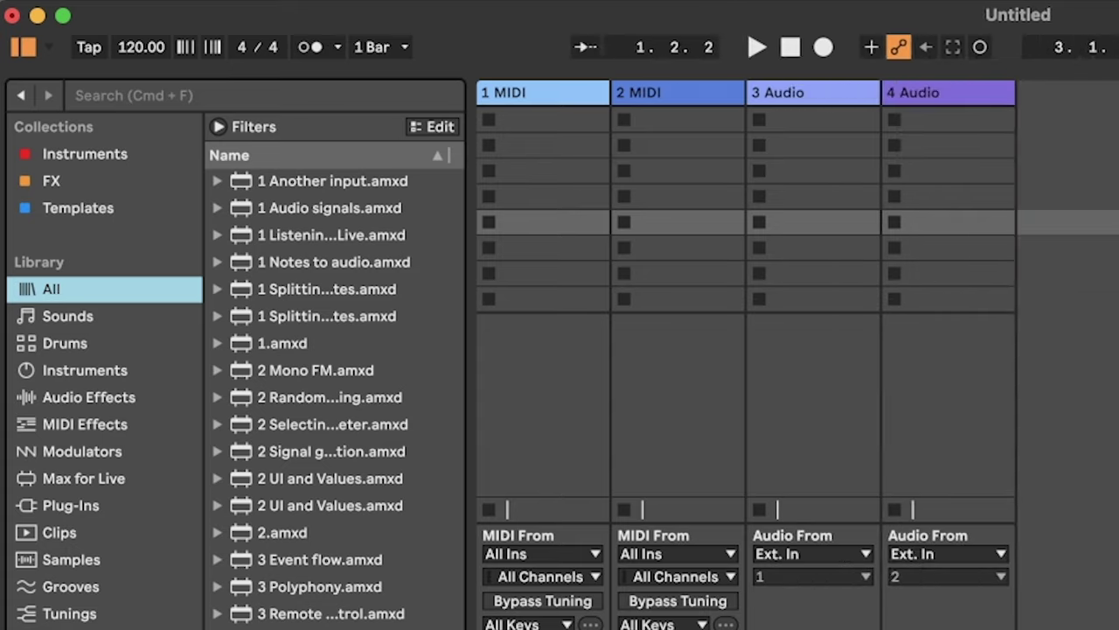
- Find sounds similar to the 80s VCO Brass preset in the Sounds category
left_click(72, 370)
left_click(66, 319)
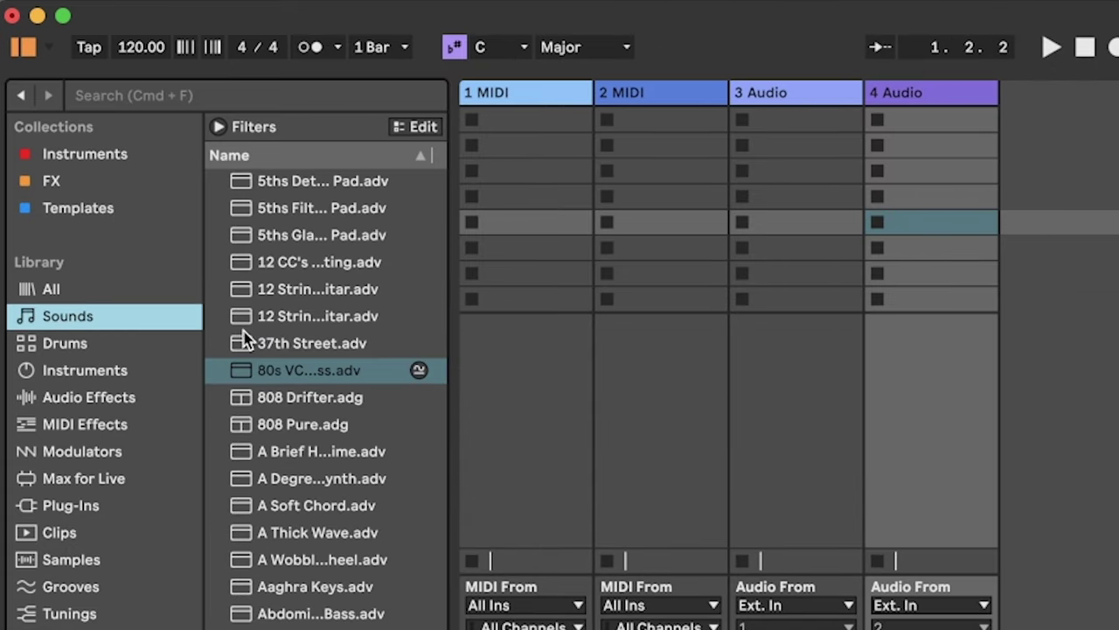
left_click(317, 371)
left_click(418, 371)
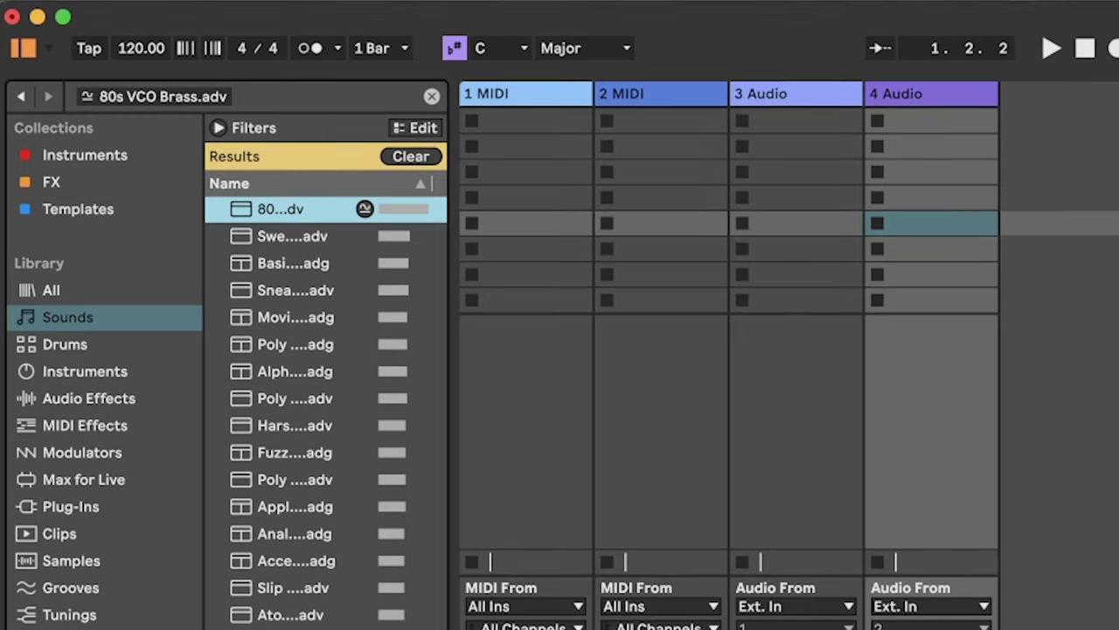
- Load the Chromatone Kit from the results and swap its pad samples twice
left_click(293, 196)
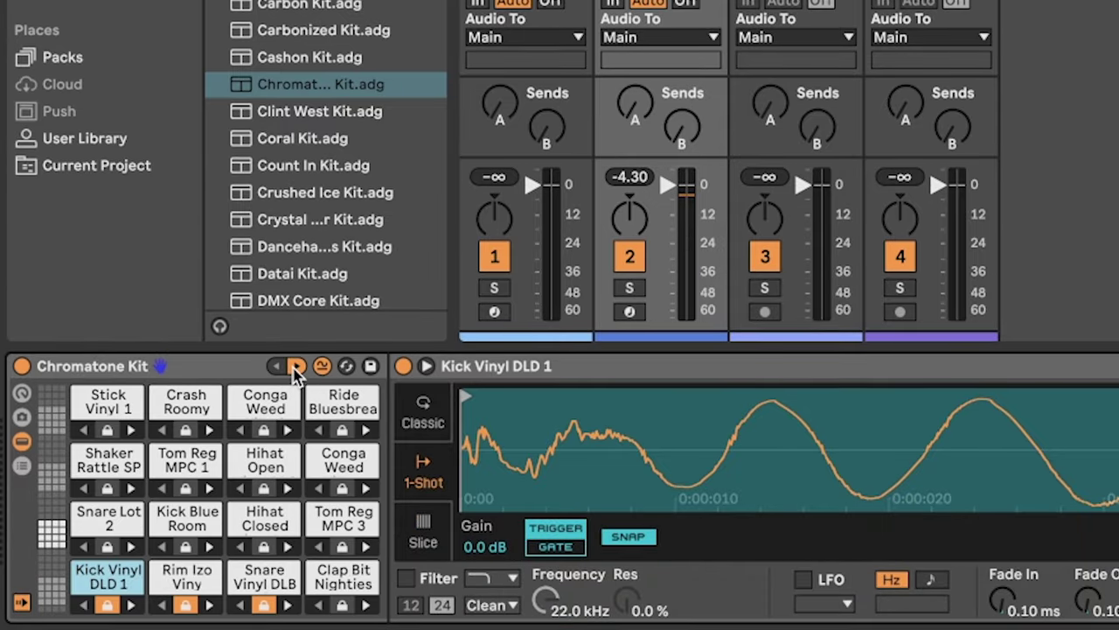
left_click(297, 367)
left_click(296, 367)
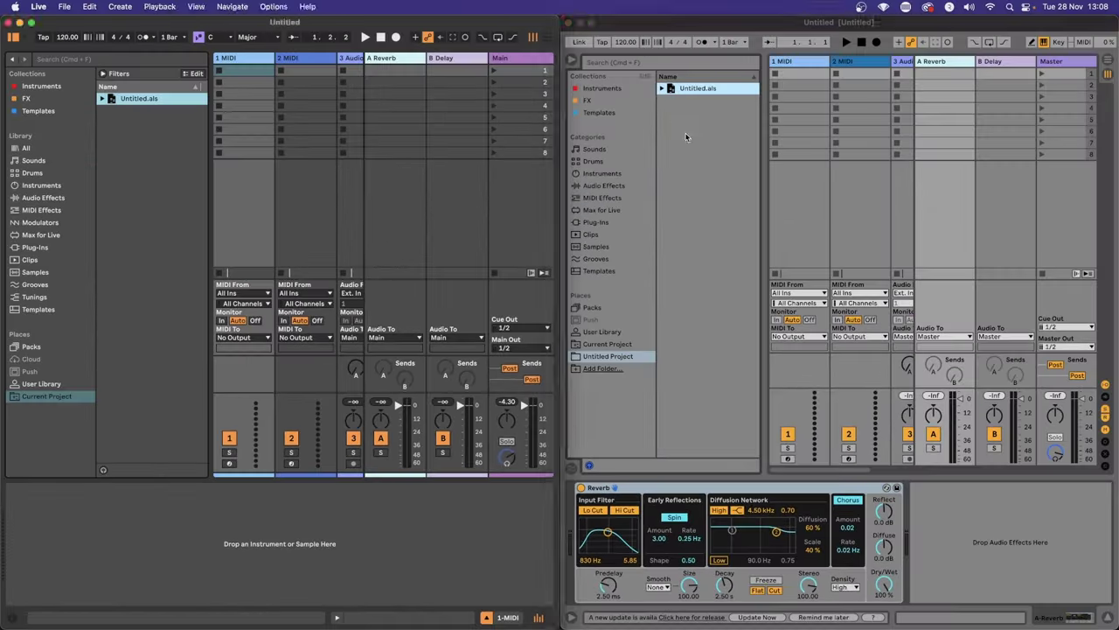
- Expand Untitled.als in both the Live 11 and Live 12 browsers and select its Main track
left_click(670, 100)
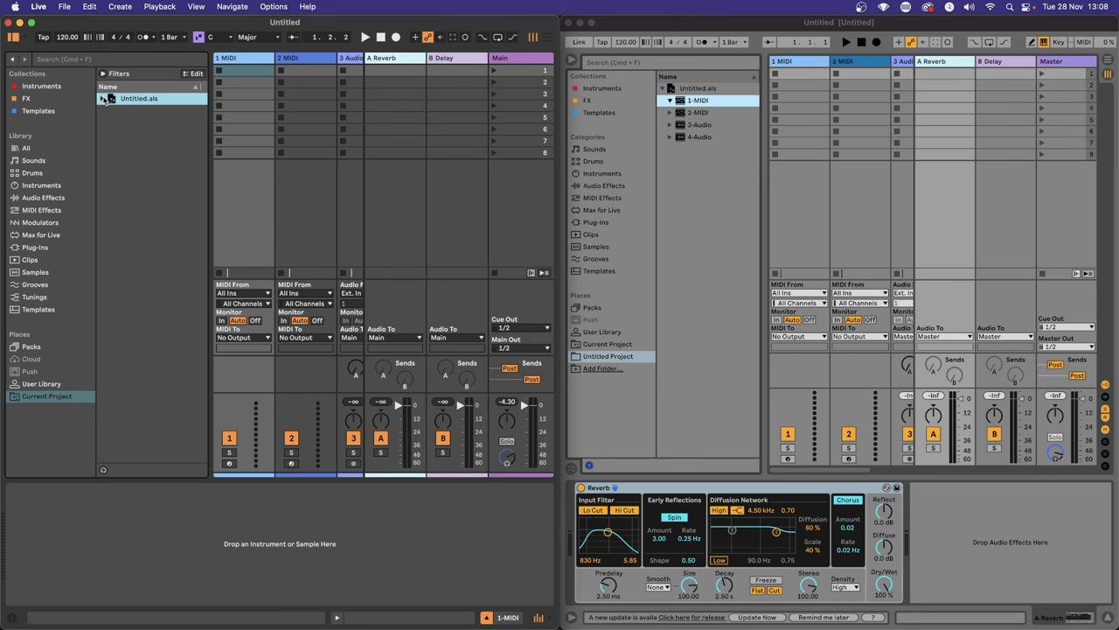
left_click(103, 99)
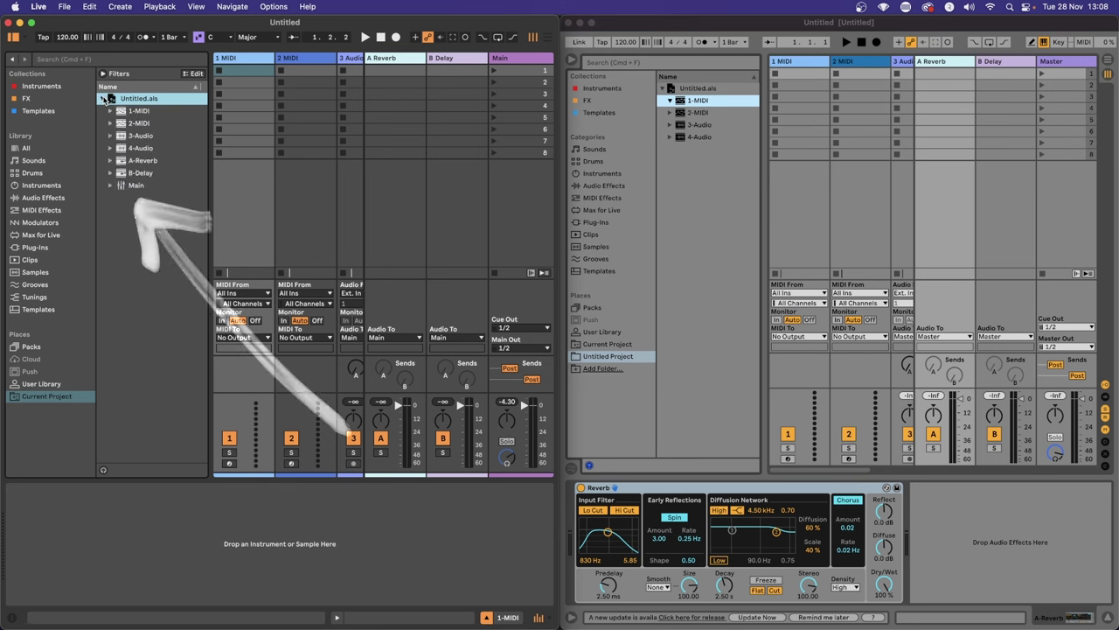
left_click(109, 185)
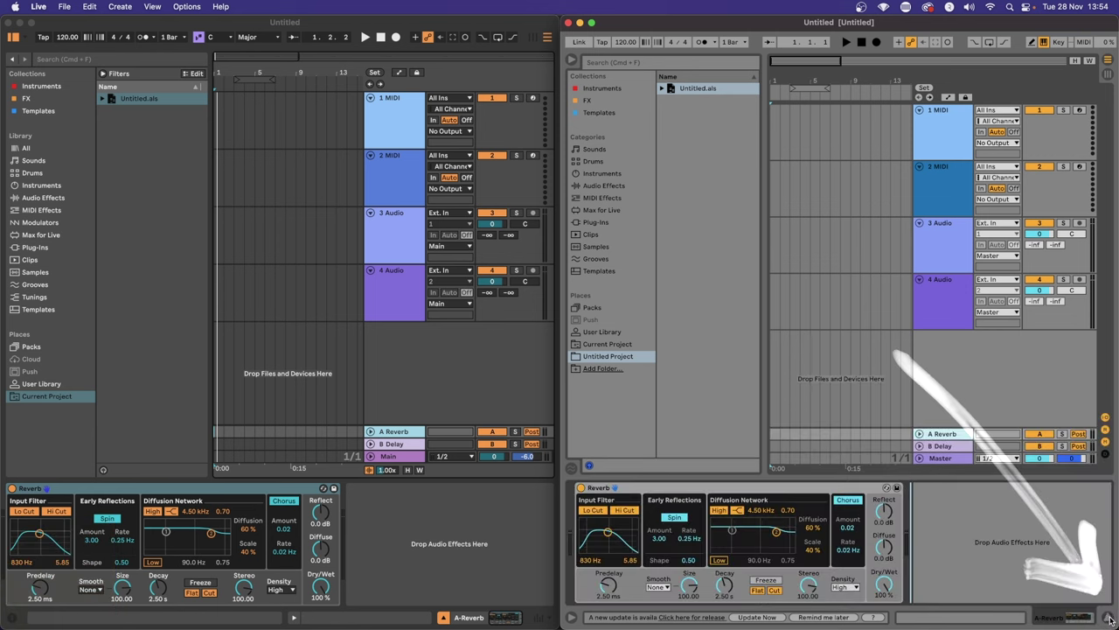
- Focus Live 12 and hide the clip and device detail views
left_click(496, 544)
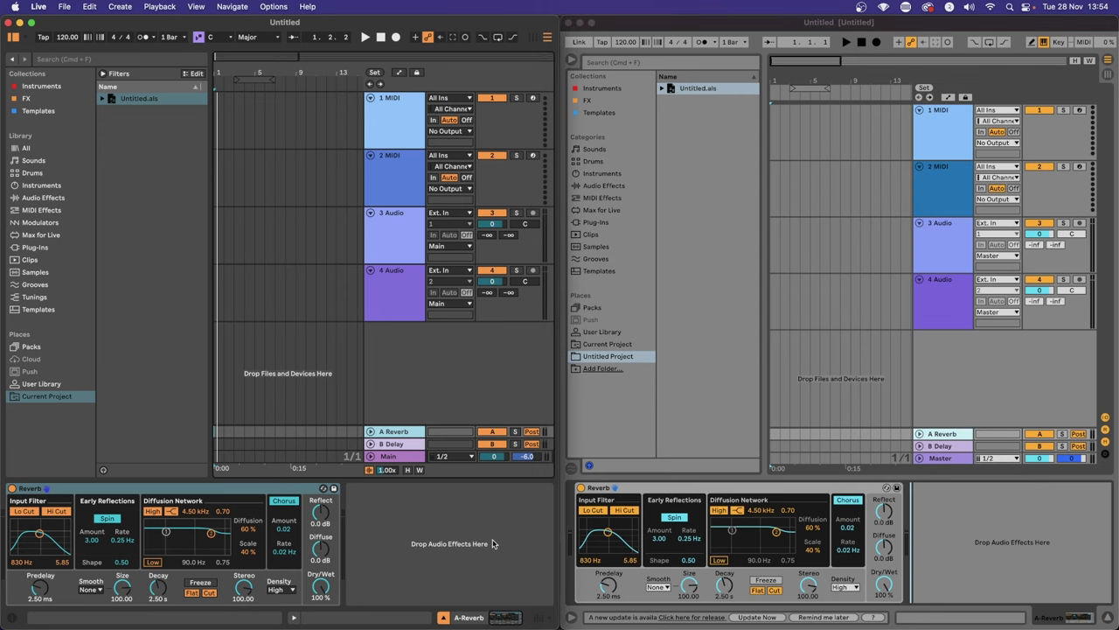
left_click(442, 619)
left_click(443, 619)
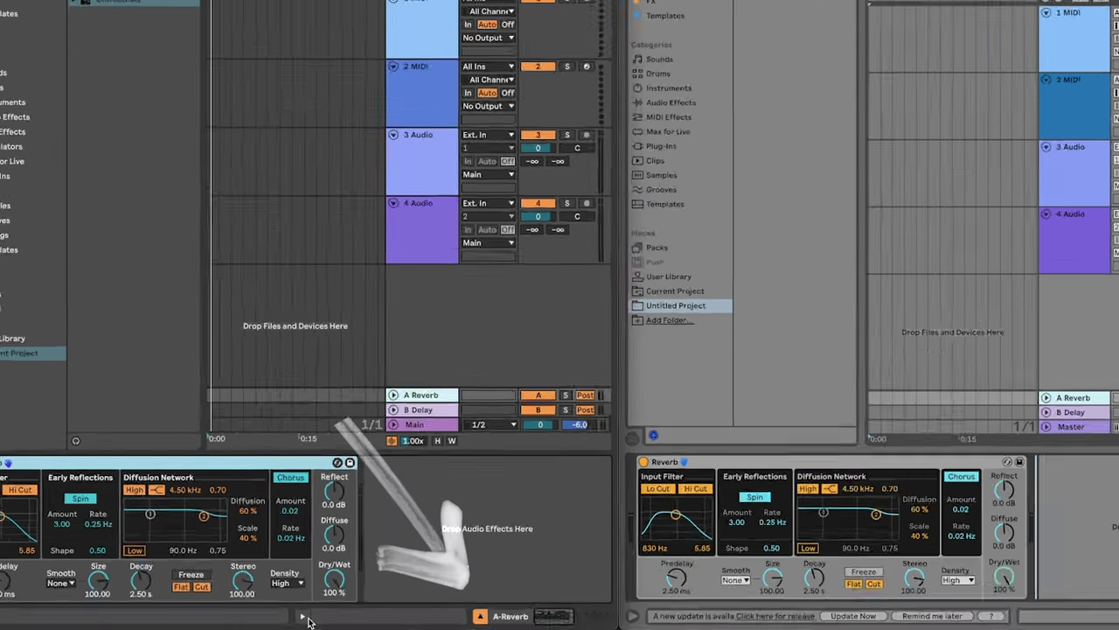
left_click(294, 617)
left_click(357, 608)
left_click(719, 609)
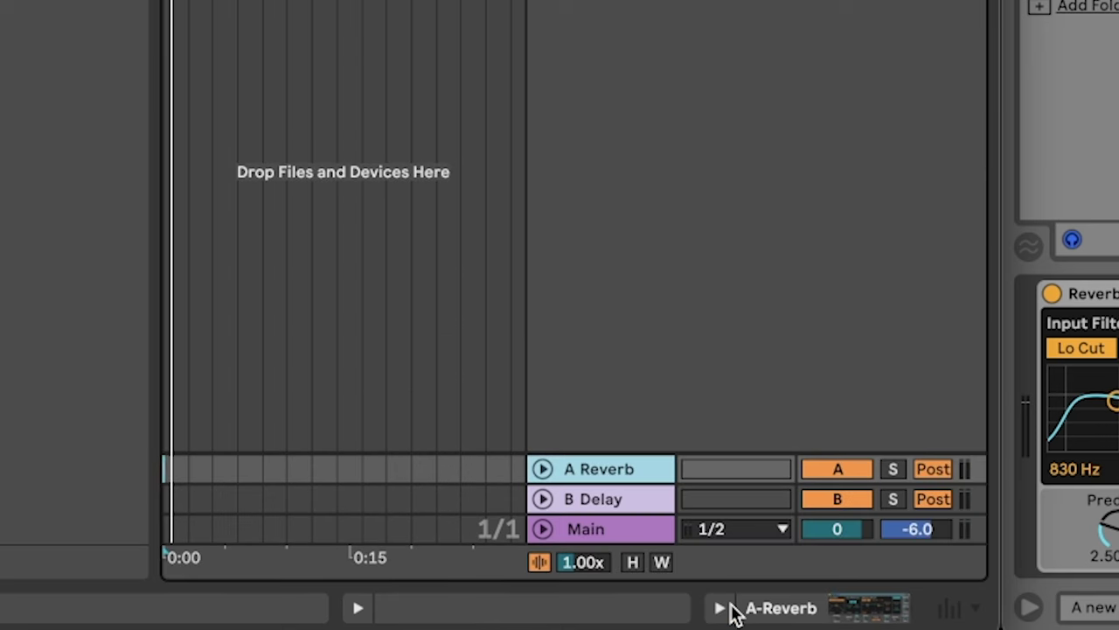
- Show and hide the arrangement mixer section, then view its options list
left_click(945, 613)
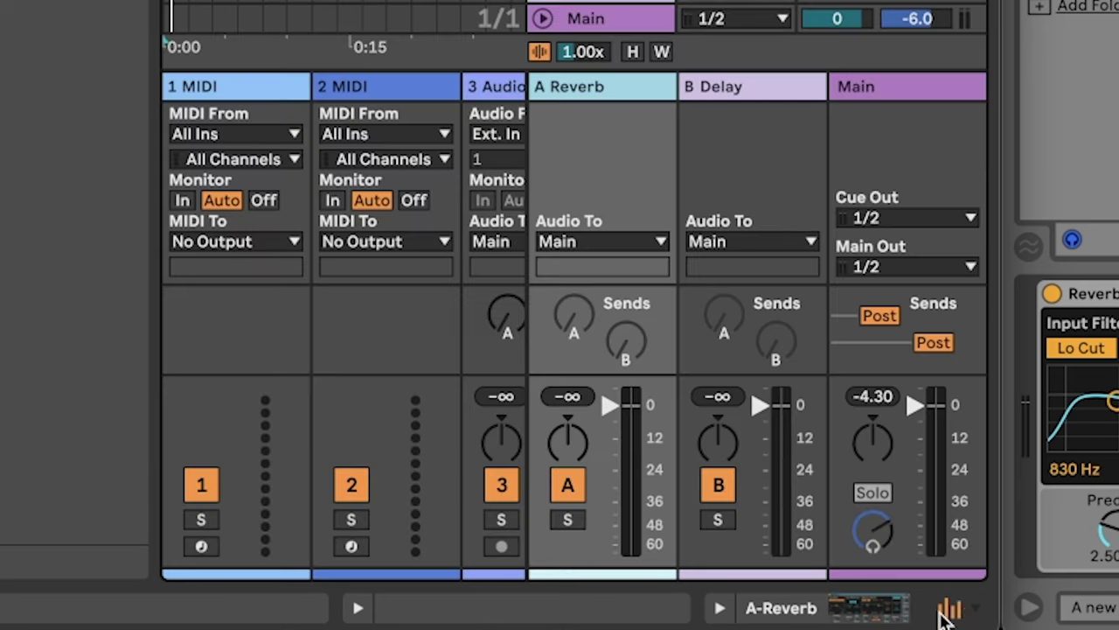
left_click(945, 613)
right_click(948, 612)
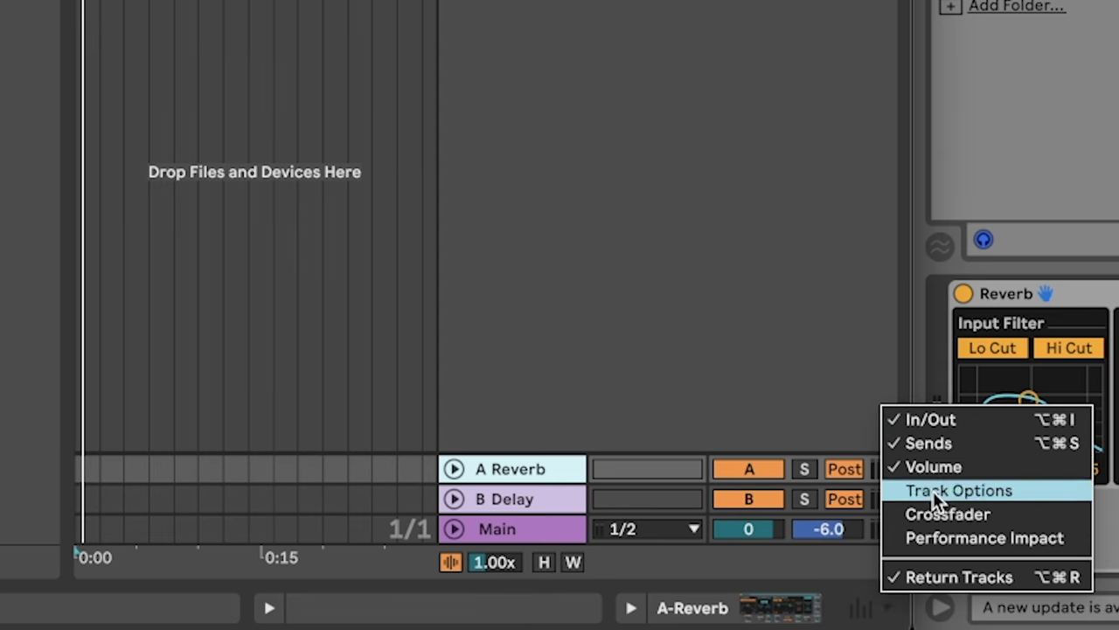
left_click(904, 604)
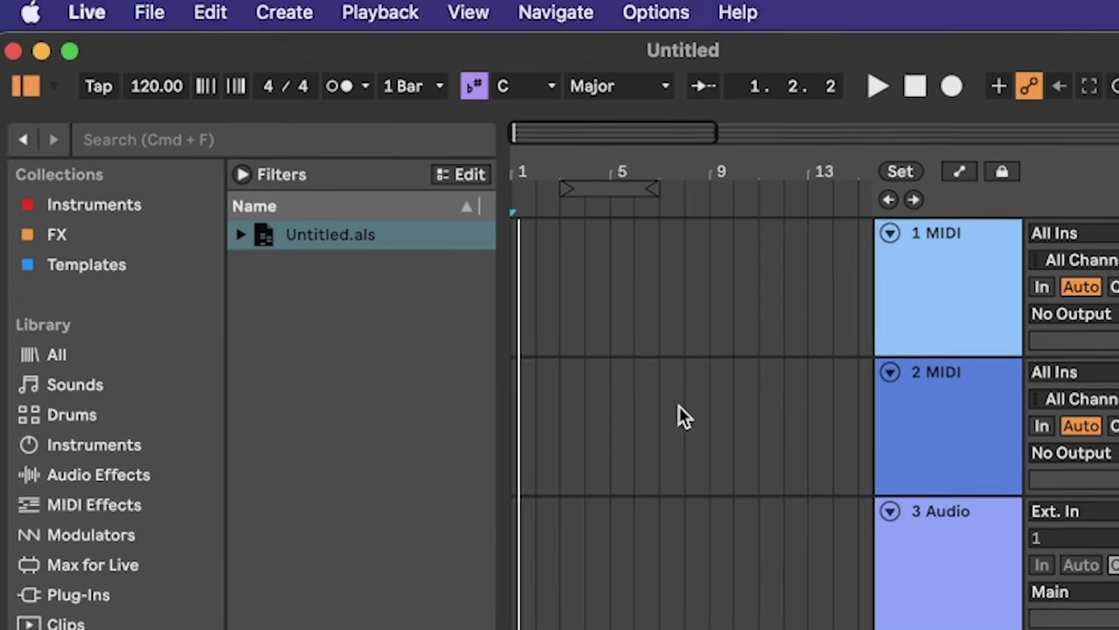
- Show Track Options via View > Arrangement Track Controls, then toggle track 1's Keep Latency off and on
left_click(624, 11)
mouse_move(455, 8)
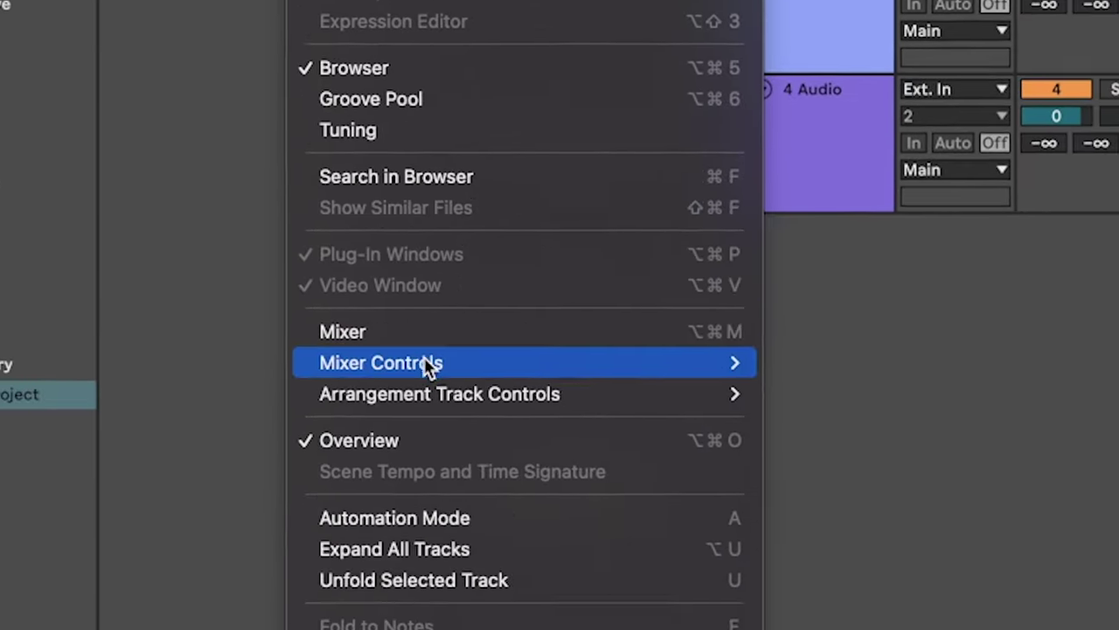
mouse_move(423, 398)
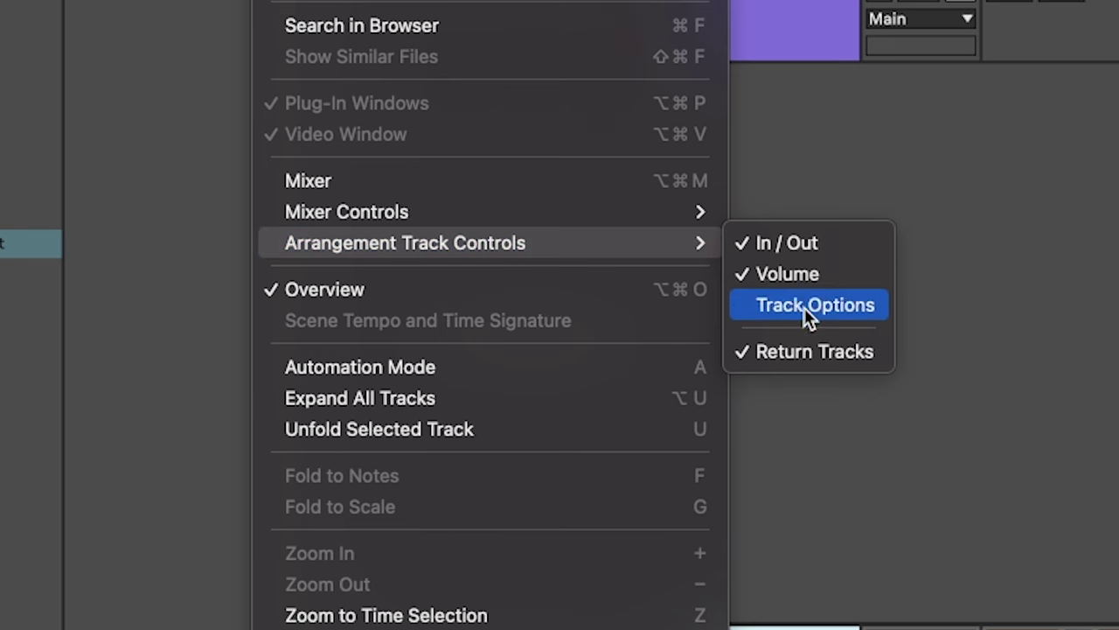
left_click(801, 304)
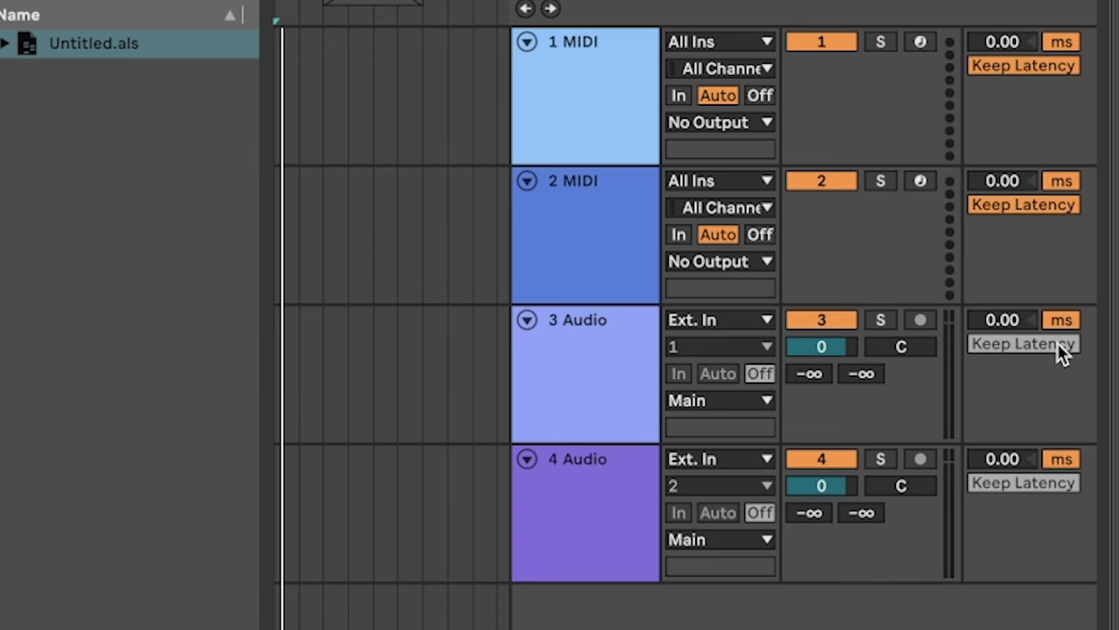
left_click(1020, 67)
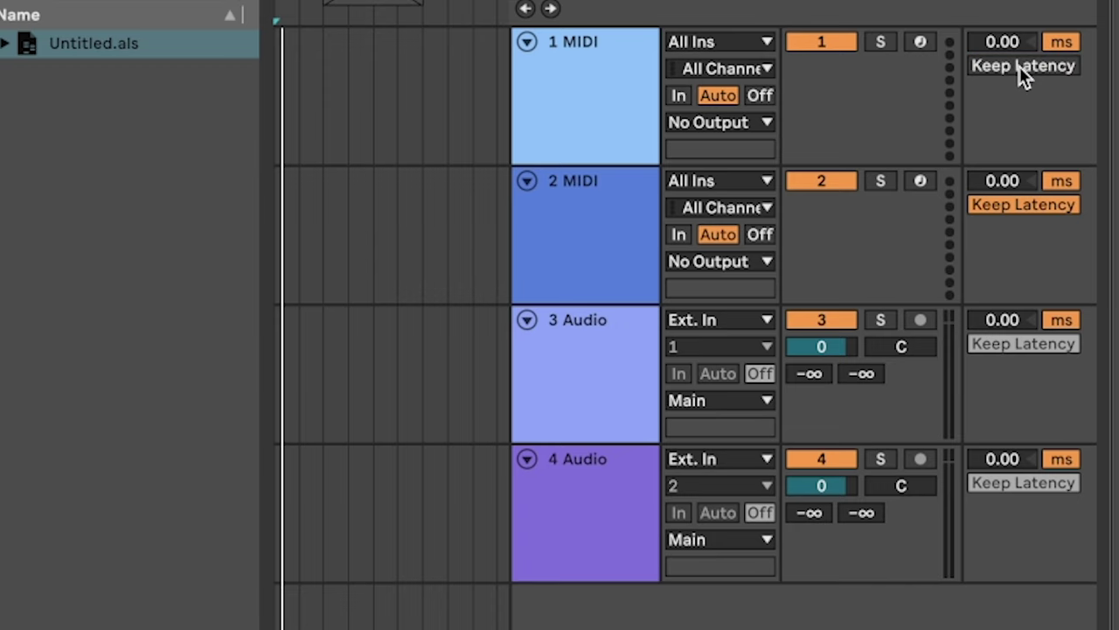
left_click(1019, 66)
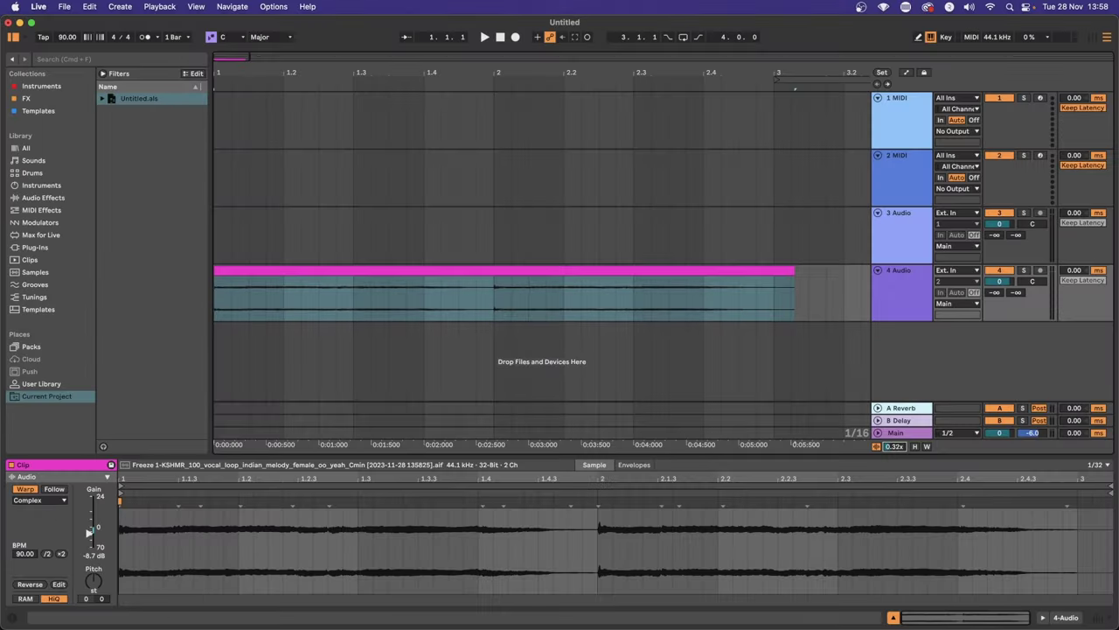
- Enlarge track 4's clip waveform, delete the clip, and select MIDI tracks 2 and 1
left_click_drag(386, 516, 386, 437)
key("Delete")
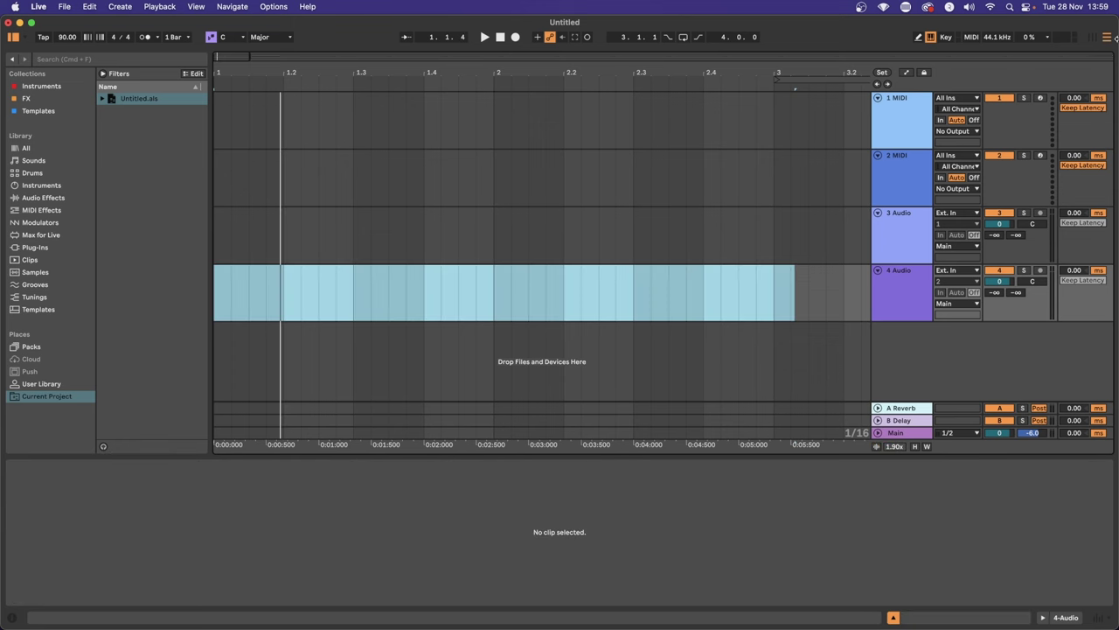
left_click(837, 196)
left_click(885, 126)
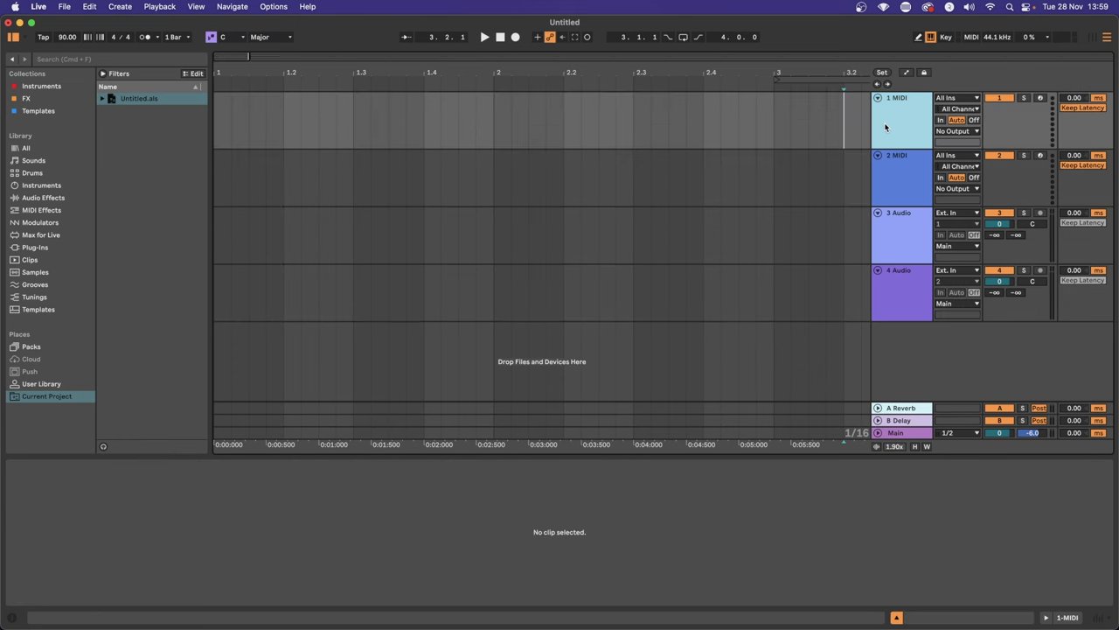
- Shrink Live 12 to reveal Live 11, widen the Main column and select scene 1
left_click_drag(1116, 99, 584, 111)
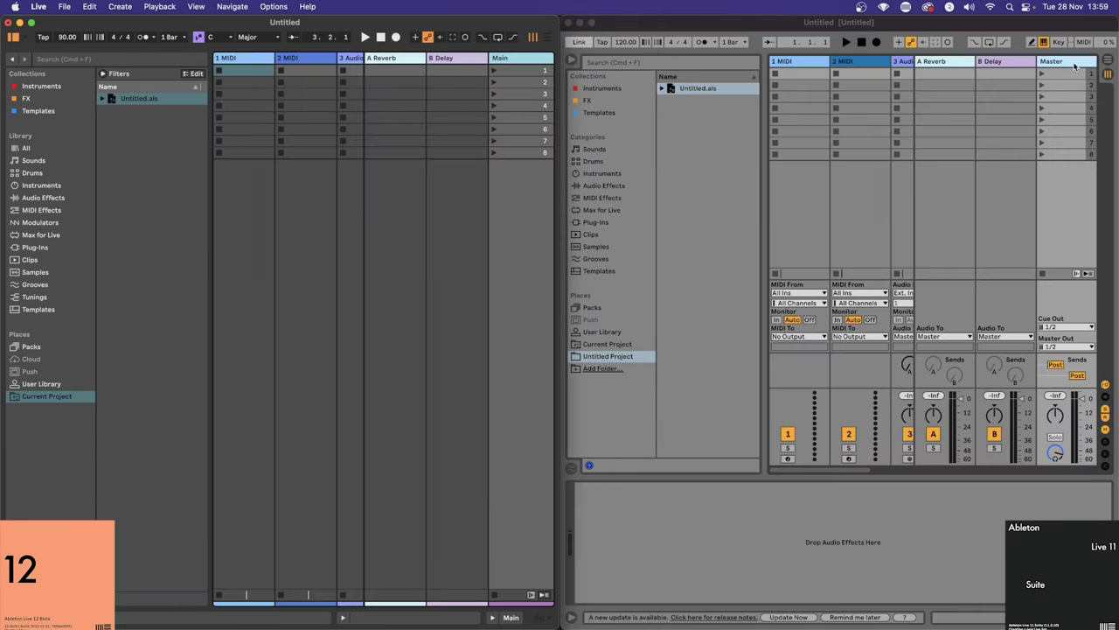
left_click(1056, 63)
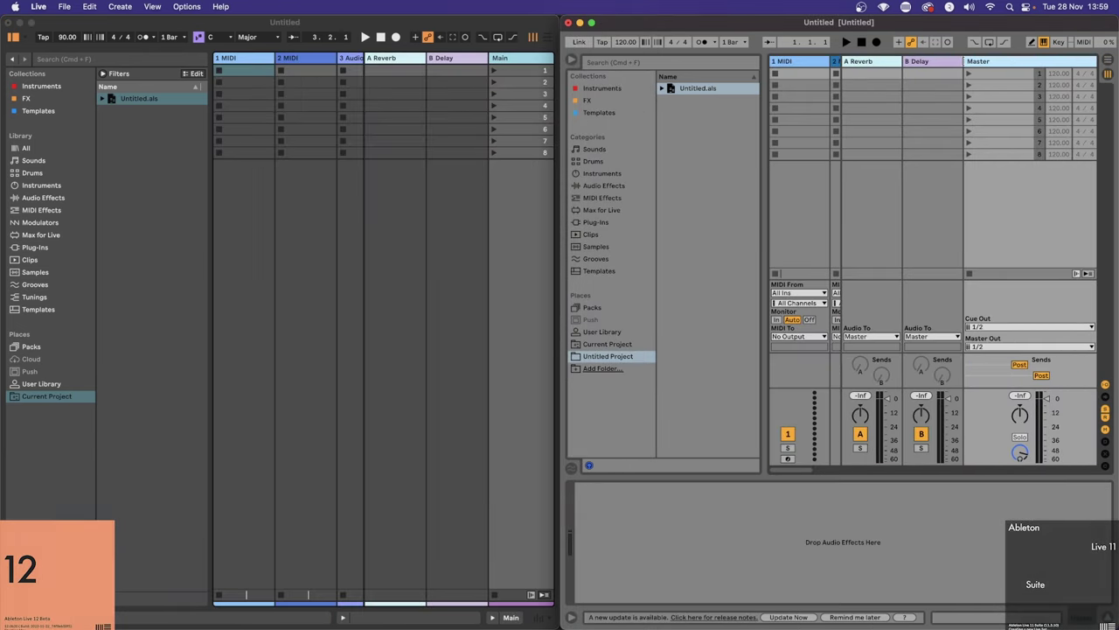
left_click(517, 60)
mouse_move(488, 58)
left_mouse_down()
mouse_move(456, 57)
mouse_move(467, 58)
left_mouse_up()
left_click(490, 71)
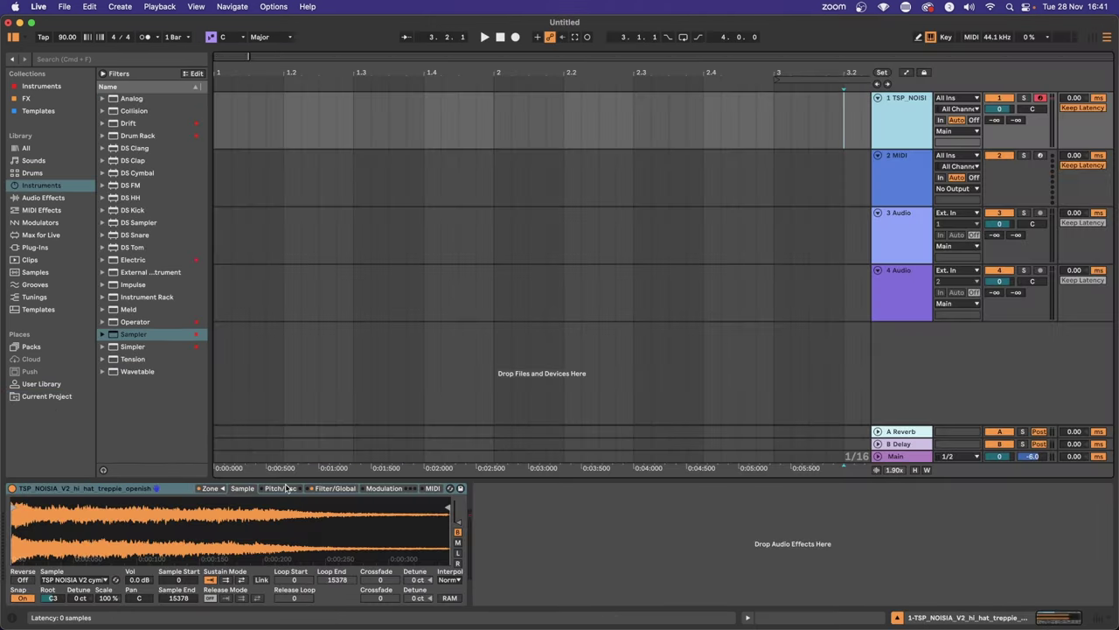
- In the Sampler Zone editor, step through the zones to cymbal_long_hat_red and enable RR
left_click(211, 488)
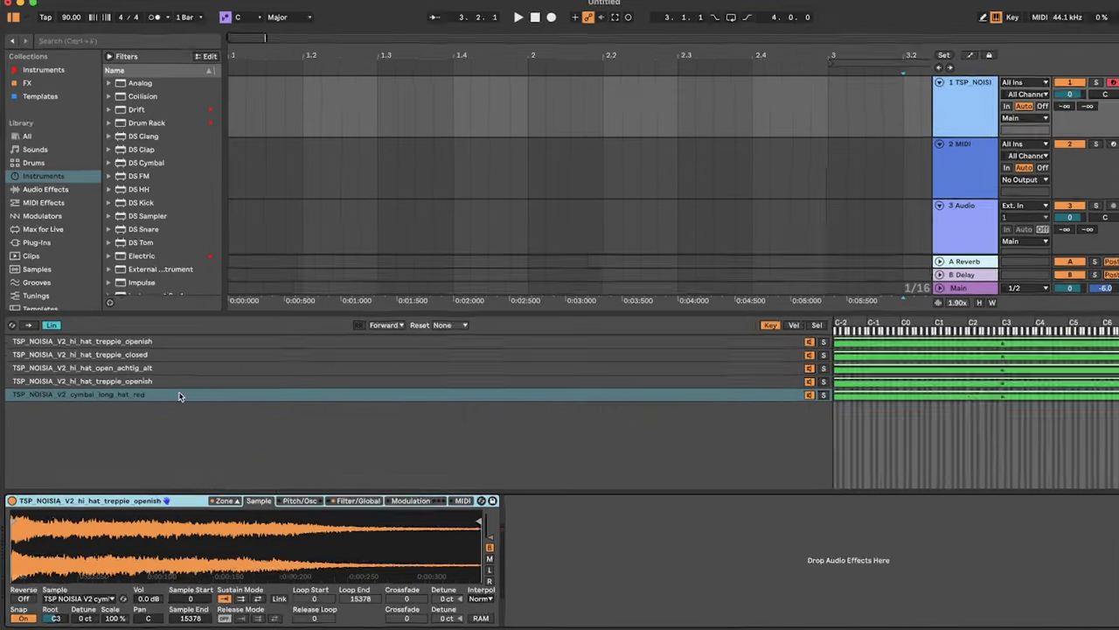
left_click(121, 338)
left_click(120, 354)
left_click(296, 447)
left_click(295, 478)
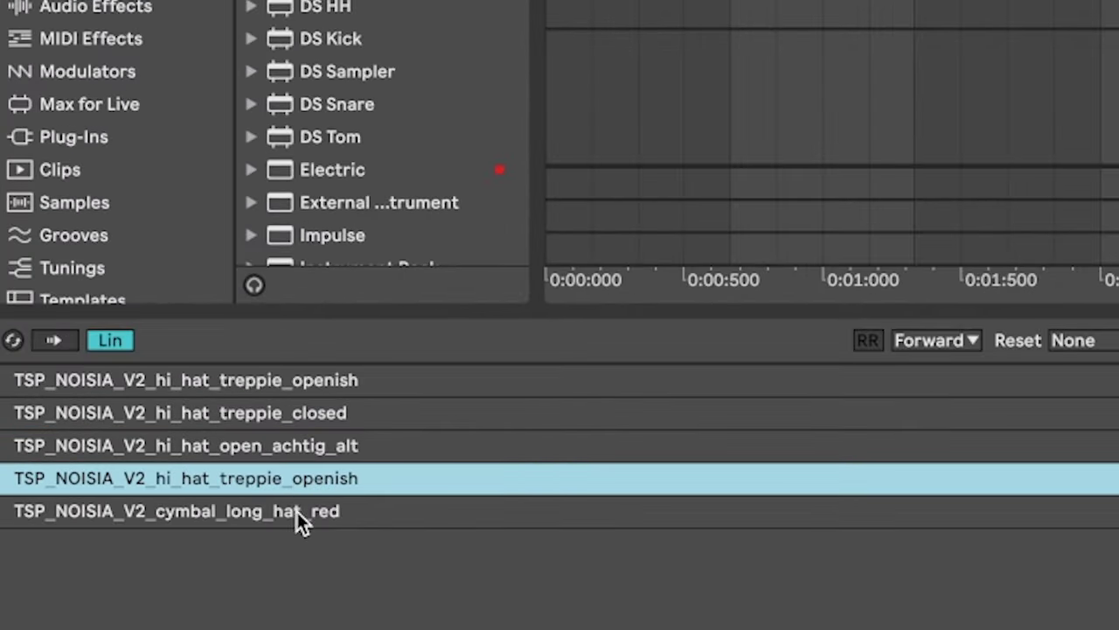
left_click(295, 511)
left_click(869, 342)
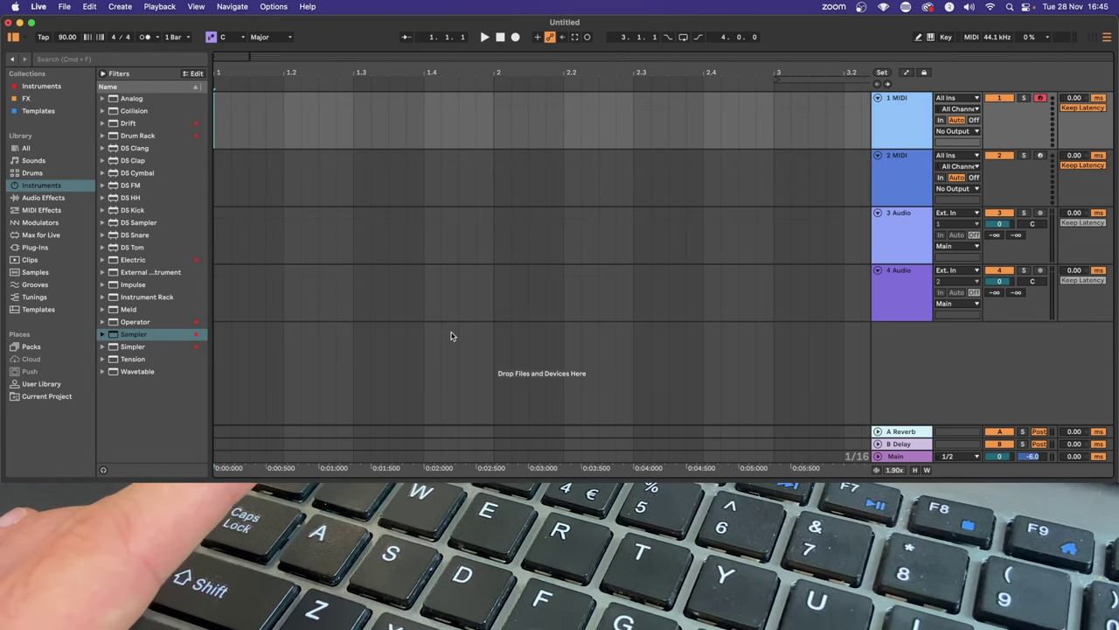
- Toggle Automation Mode with the A key five times, ending with it on
key("a")
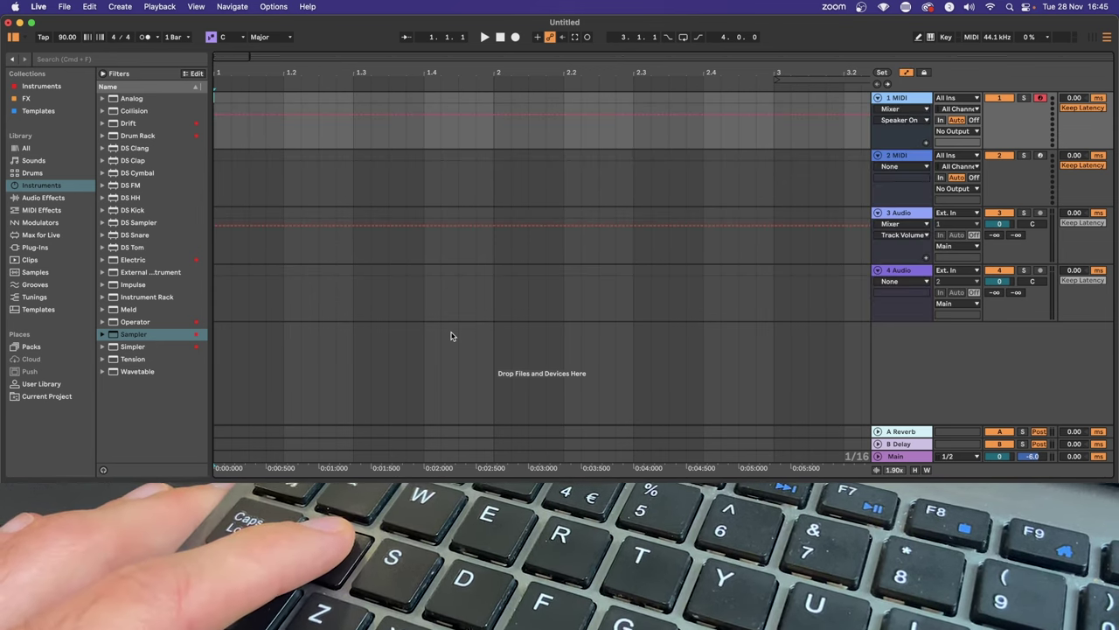
key("a")
key("a")
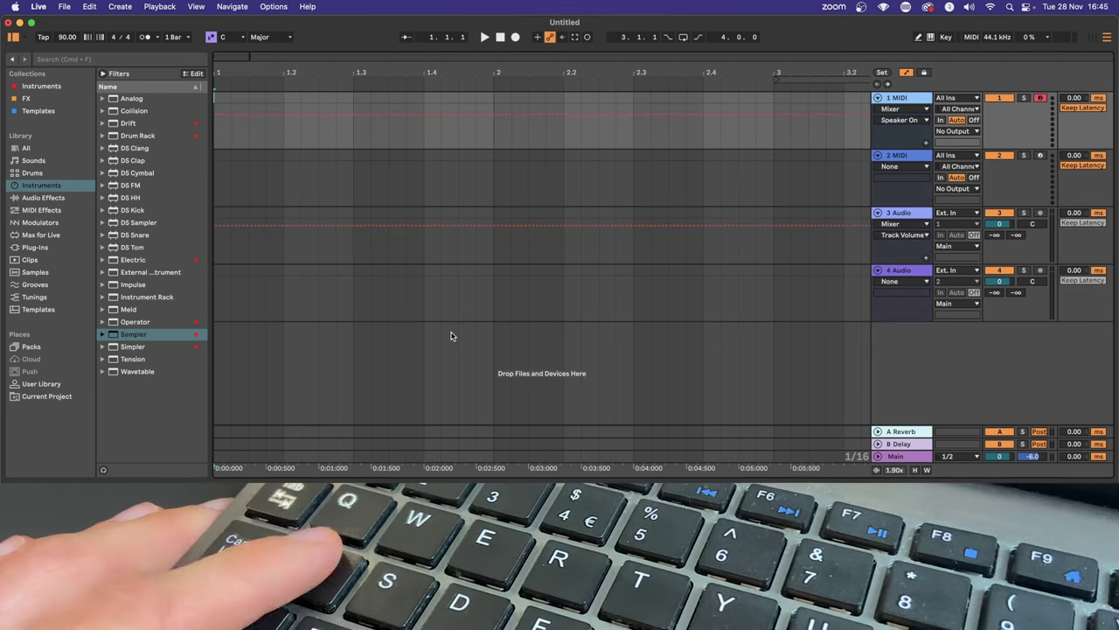
key("a")
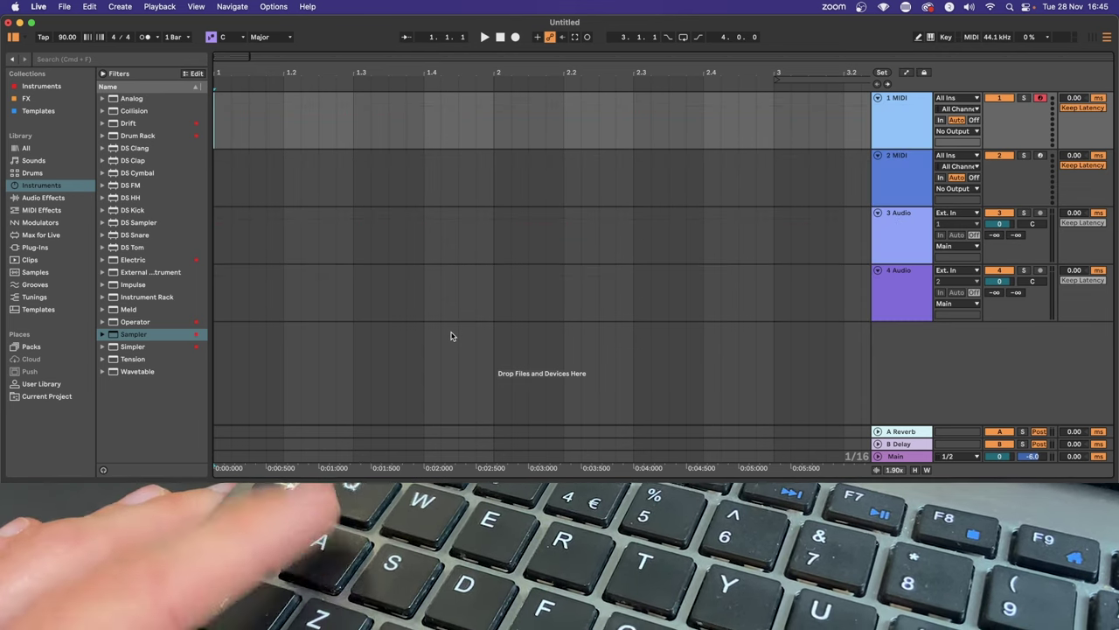
key("a")
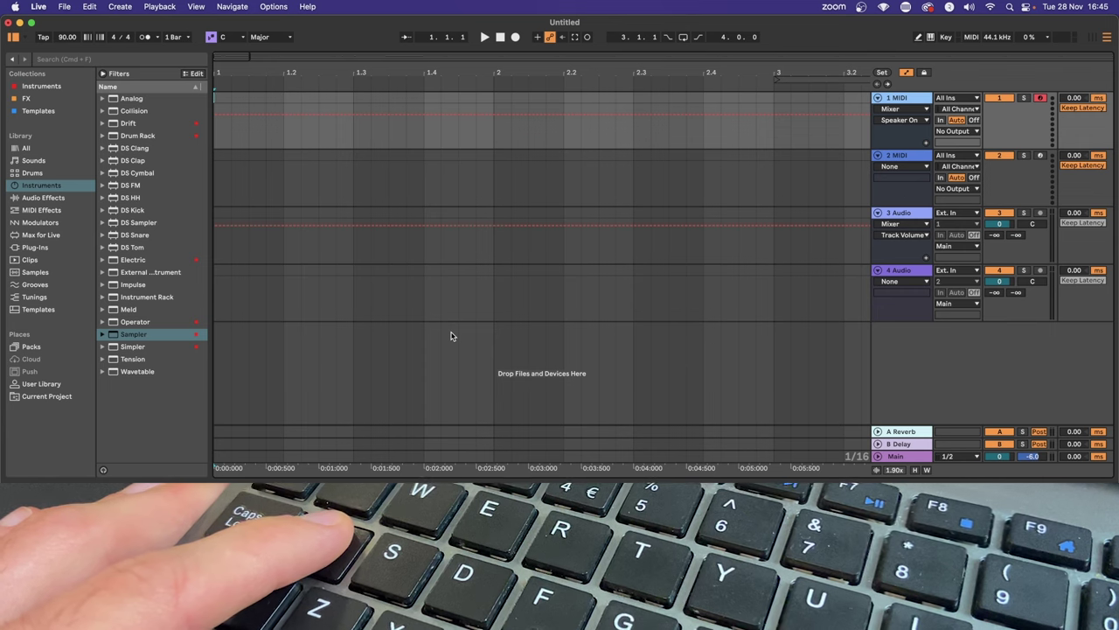
key("a")
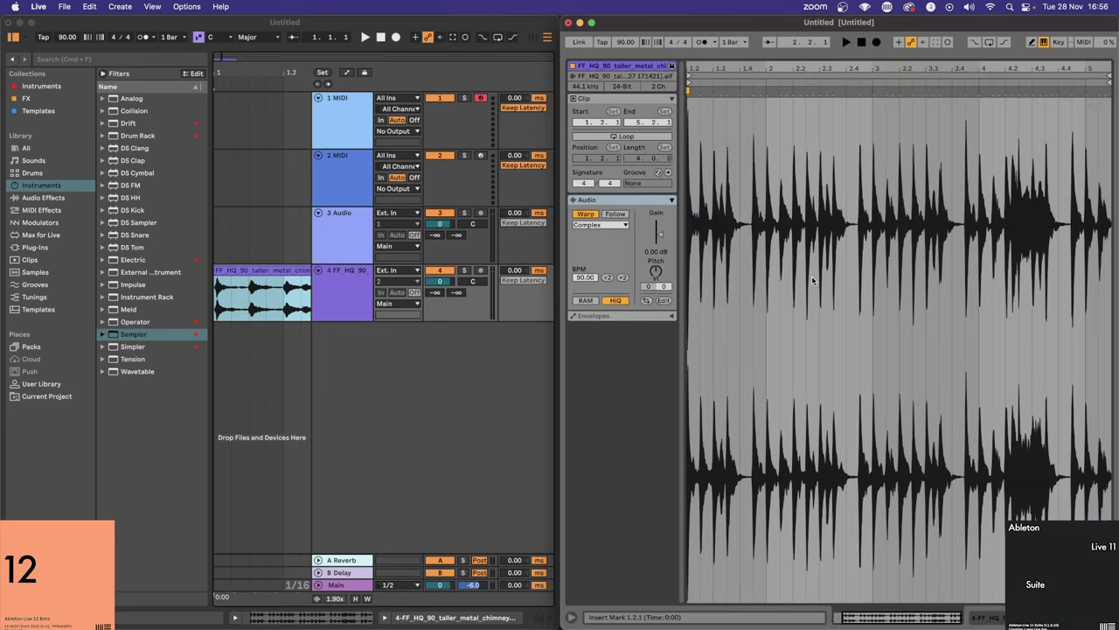
- Open the metal chimney clip's waveform in Live 12 and expand Live 11's clip Envelopes
left_click(283, 272)
double_click(271, 268)
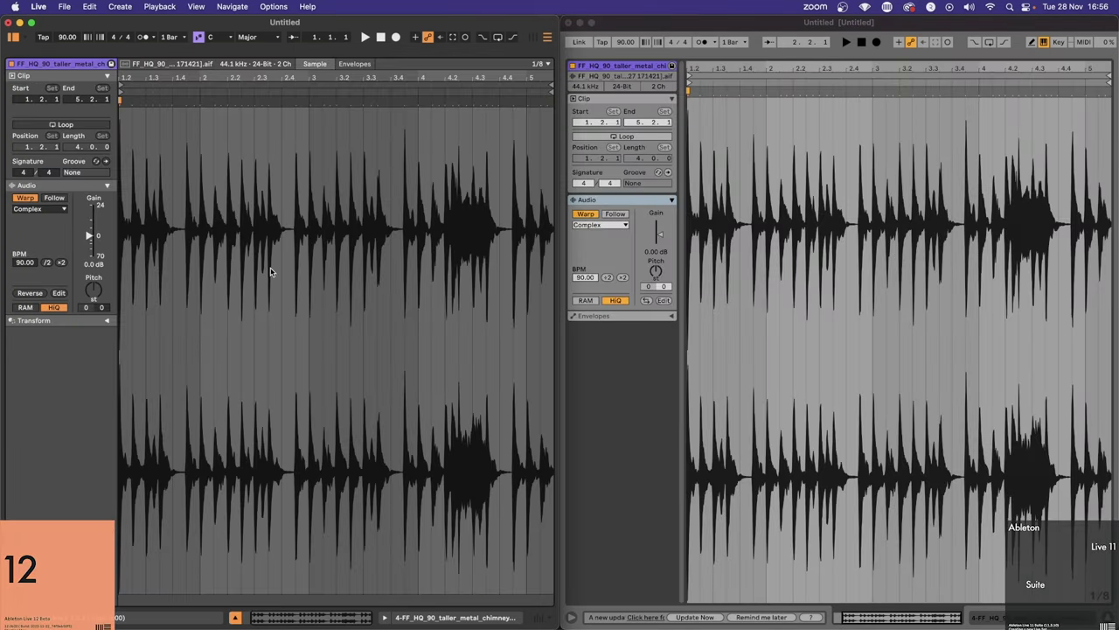
left_click(666, 321)
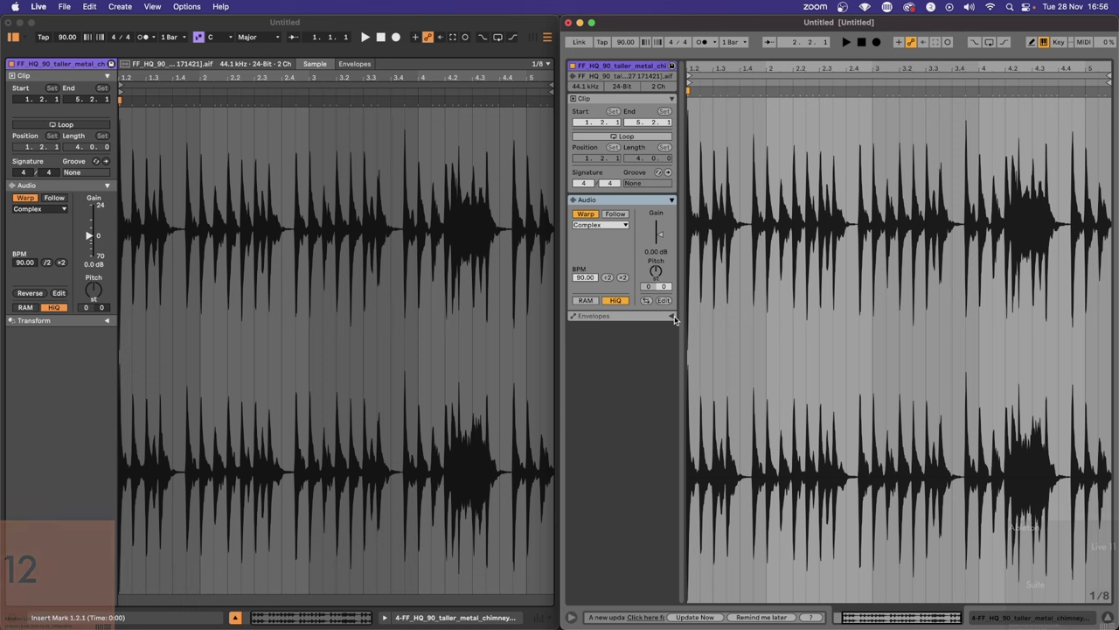
left_click(672, 317)
left_click(107, 324)
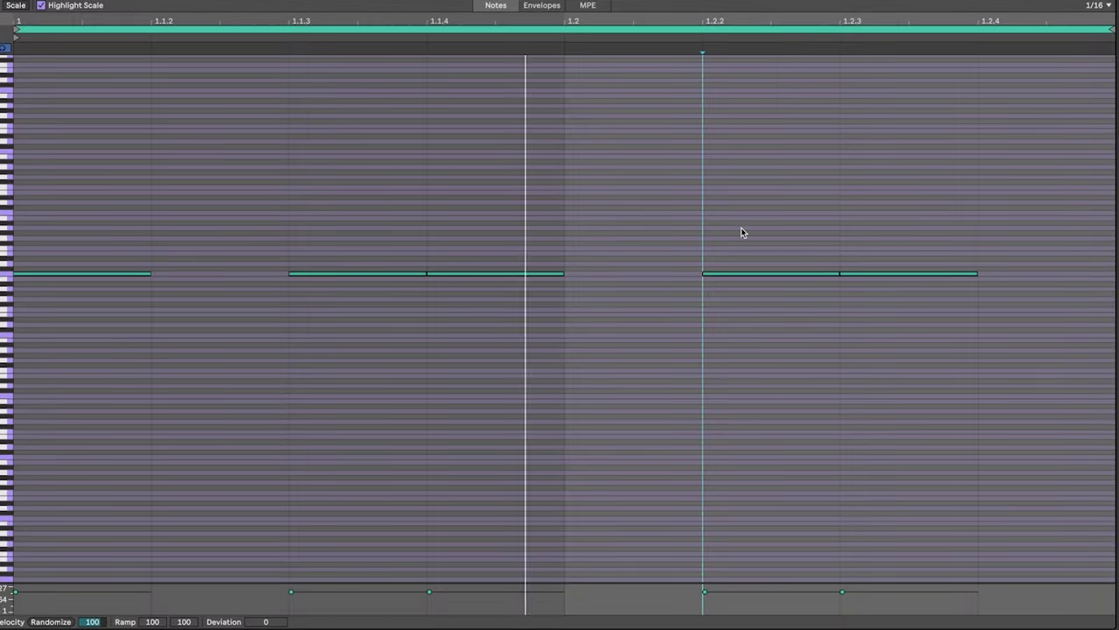
- Select the C3 note groups, remove the short trailing note, and join them into one note
left_click_drag(813, 221, 12, 381)
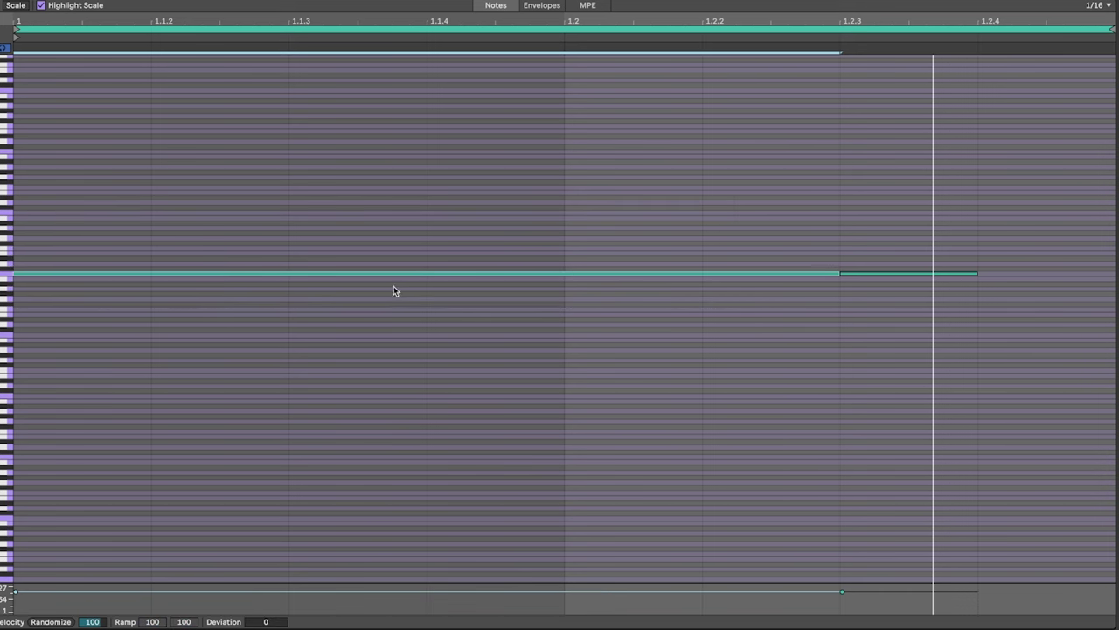
left_click_drag(846, 273, 747, 272)
key("ctrl+z")
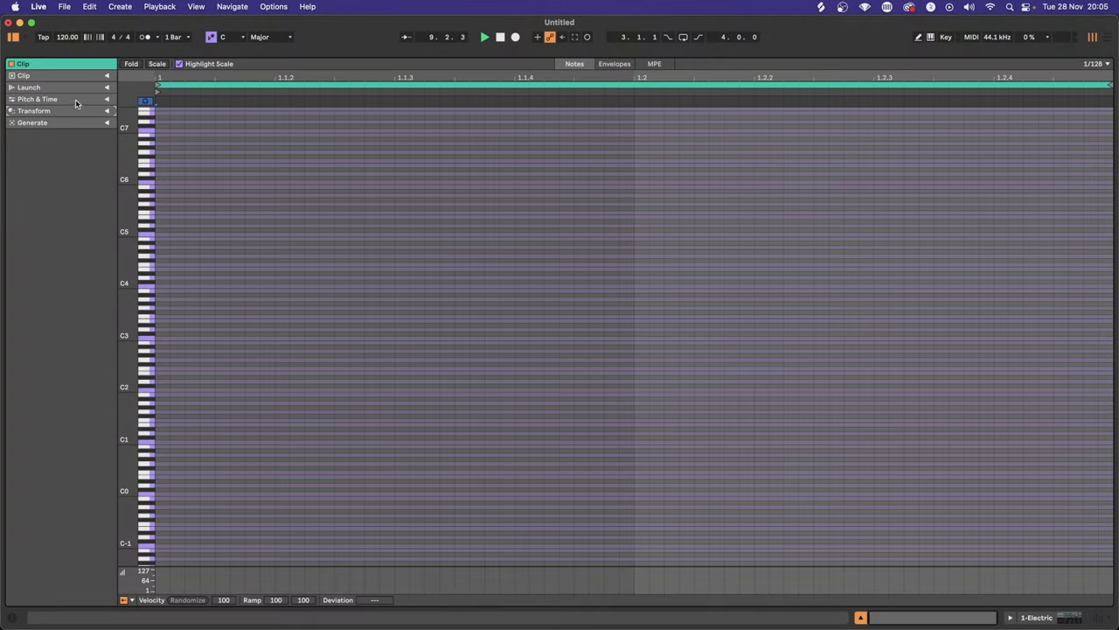
- Expand the Clip and Launch properties and keep Major as the clip scale
left_click(107, 75)
left_click(107, 209)
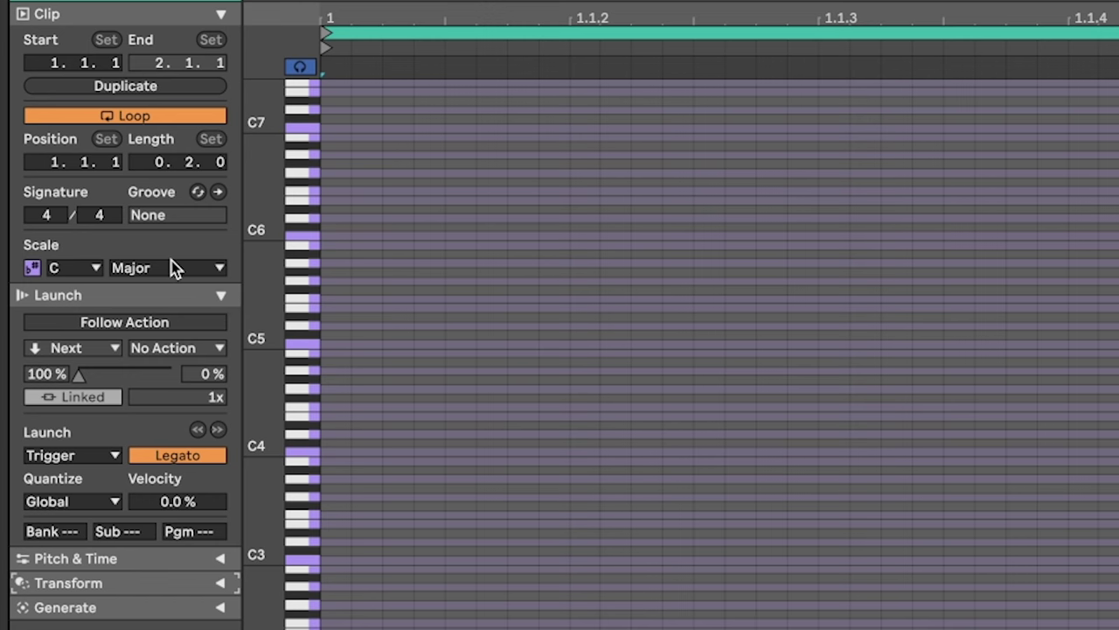
left_click(172, 267)
left_click(164, 270)
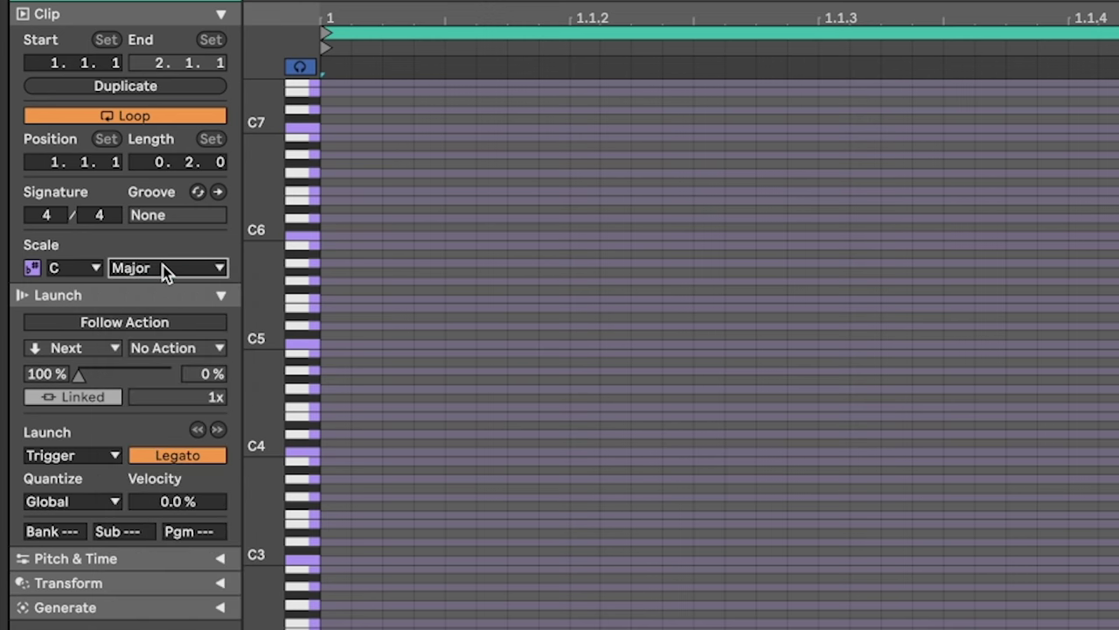
- Stack four intervals above C2 up to A3 with Add Interval, then select all chord notes
left_click(171, 558)
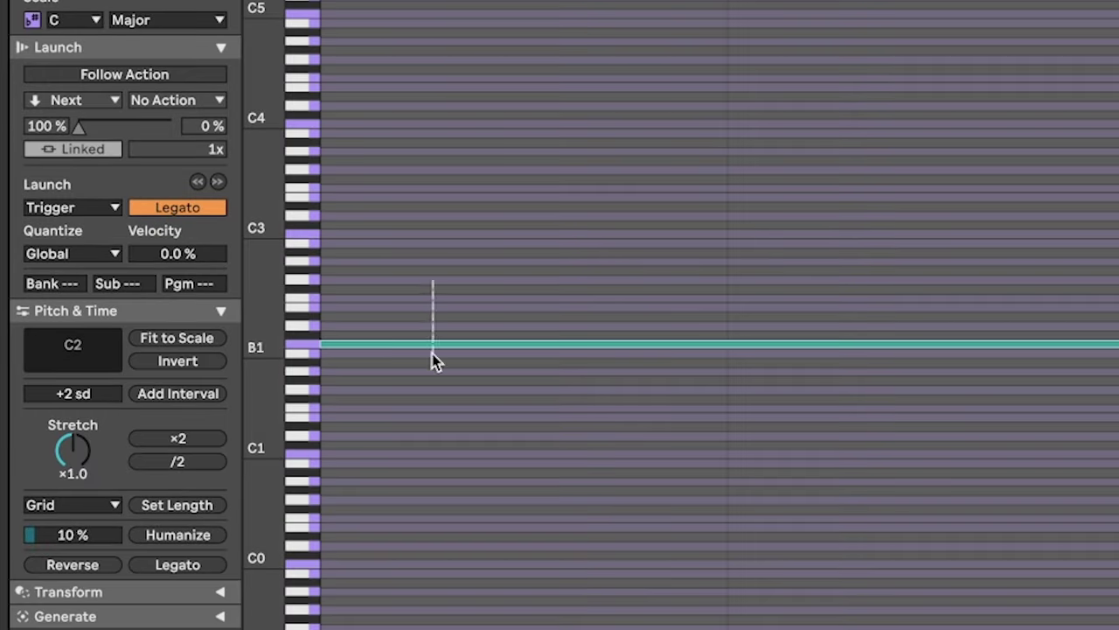
left_click(187, 392)
left_click(186, 393)
left_click(186, 393)
left_click(186, 393)
left_click(186, 392)
left_click(186, 393)
left_click_drag(519, 408, 507, 100)
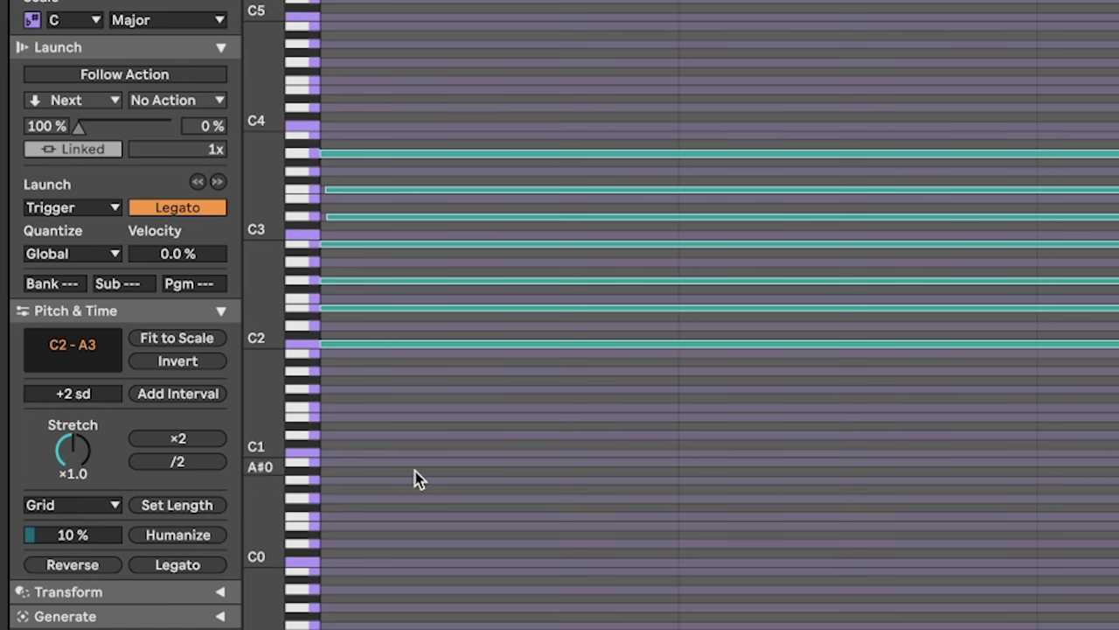
left_click(220, 311)
- Arpeggiate the chord into a rising run using the Arpeggiate transformation
left_click(221, 334)
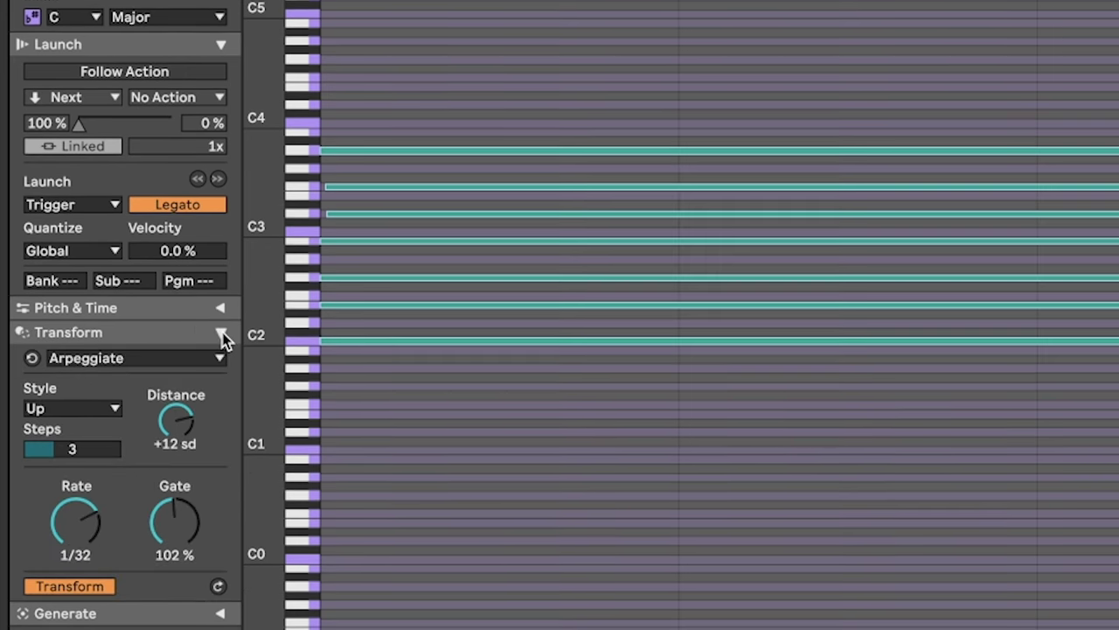
left_click(158, 361)
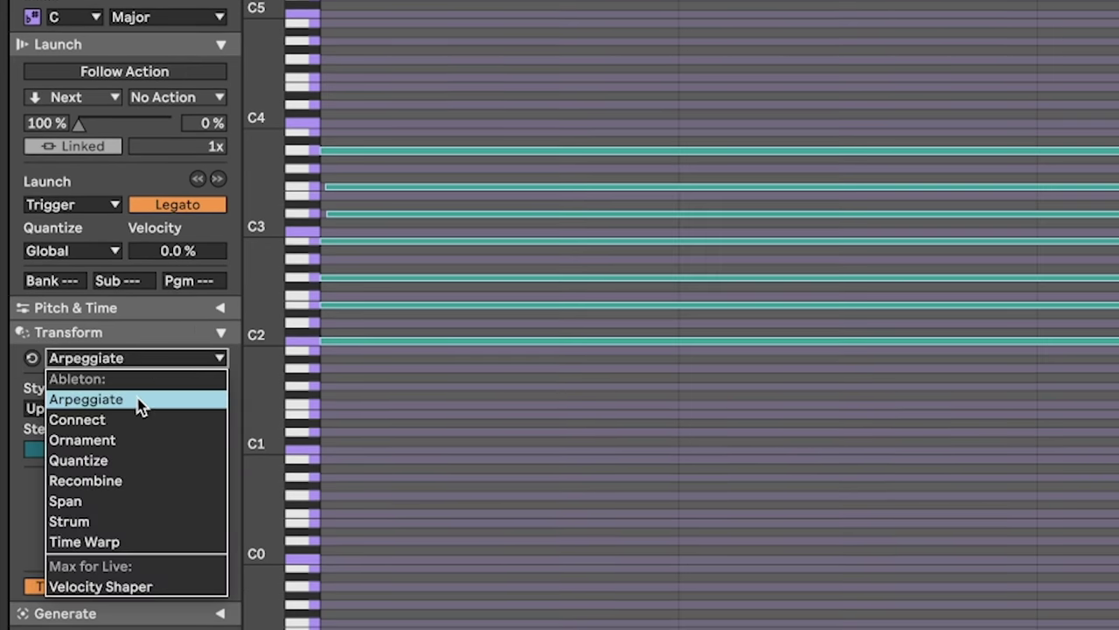
left_click(86, 404)
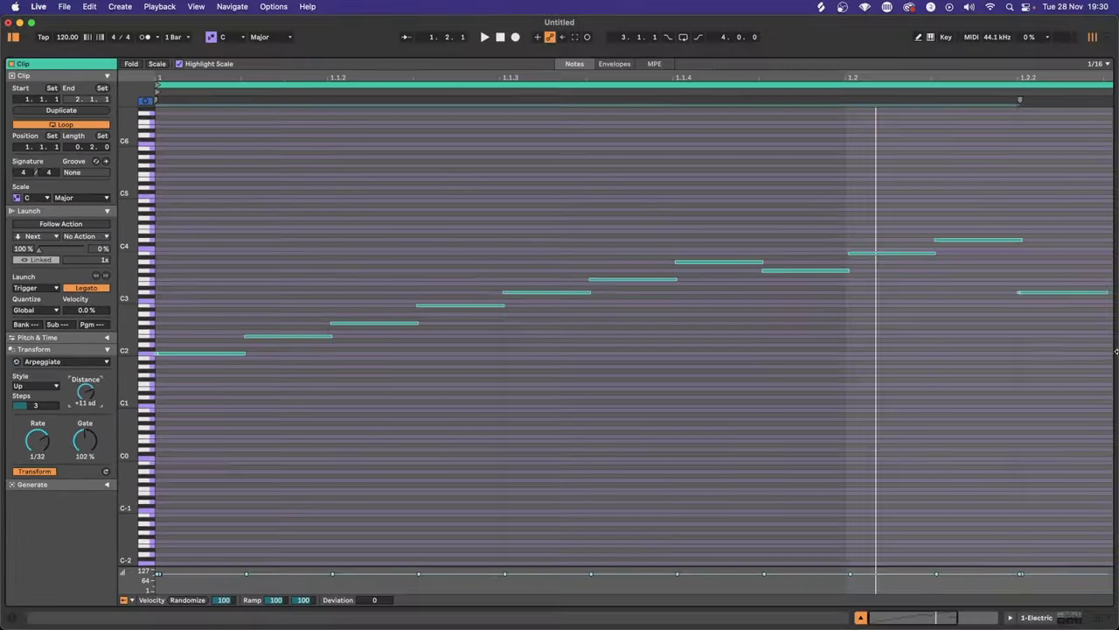
mouse_move(1116, 352)
left_mouse_down()
mouse_move(545, 363)
mouse_move(1118, 369)
left_mouse_up()
- Add grace notes to the arpeggiated notes with the Ornament transformation
left_click(61, 361)
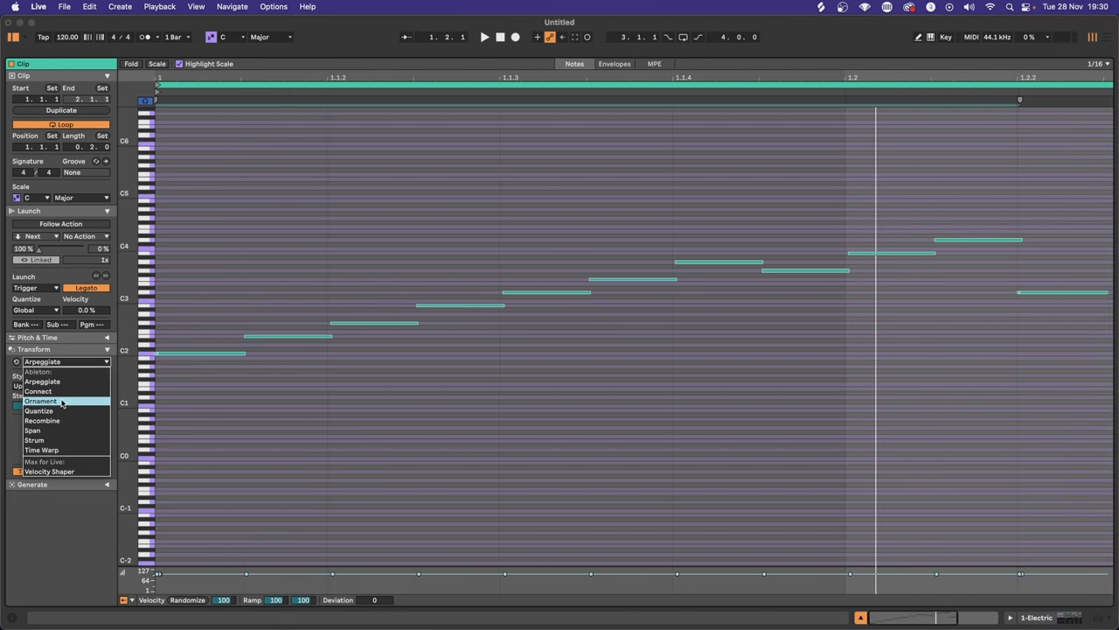
left_click(63, 404)
left_click_drag(297, 370, 230, 298)
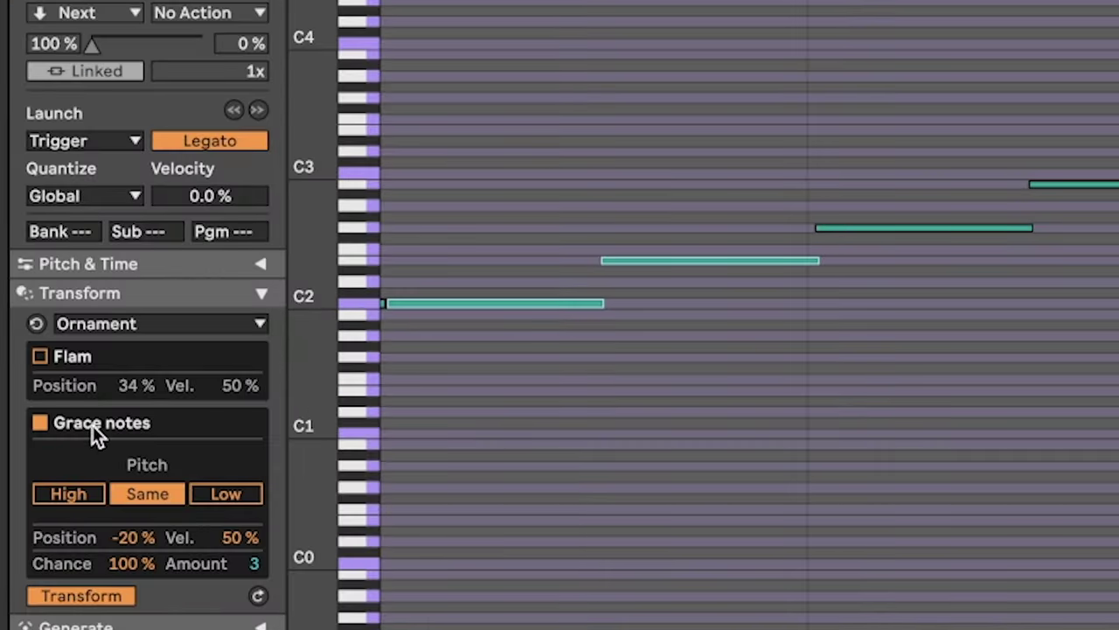
left_click(40, 356)
- Rotate the selected notes' order to -4 with the Recombine transformation
left_click(158, 324)
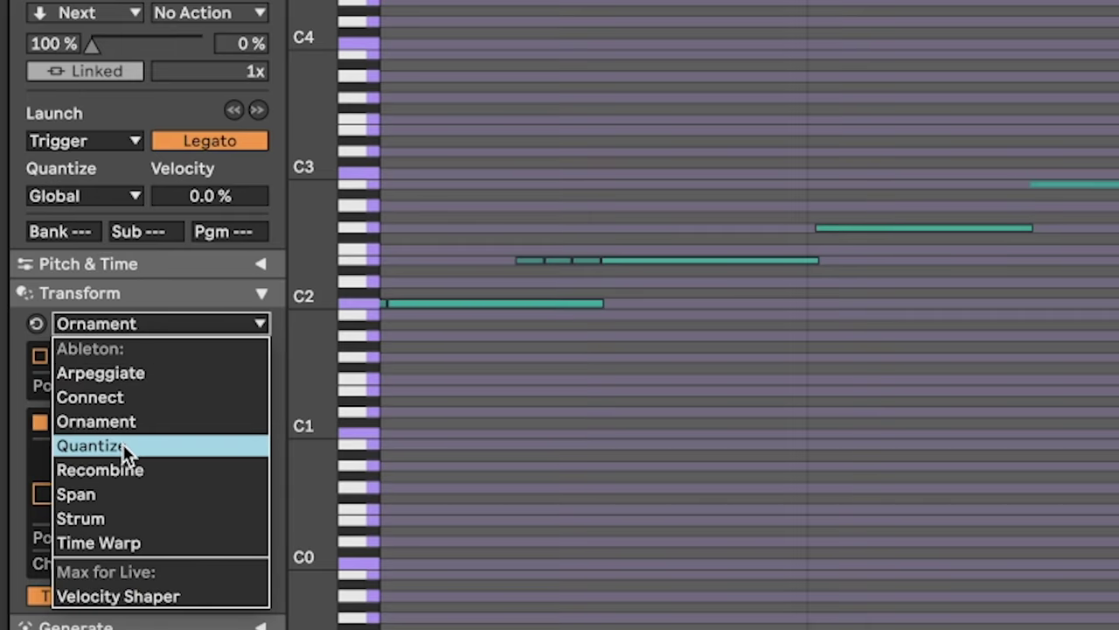
left_click(120, 465)
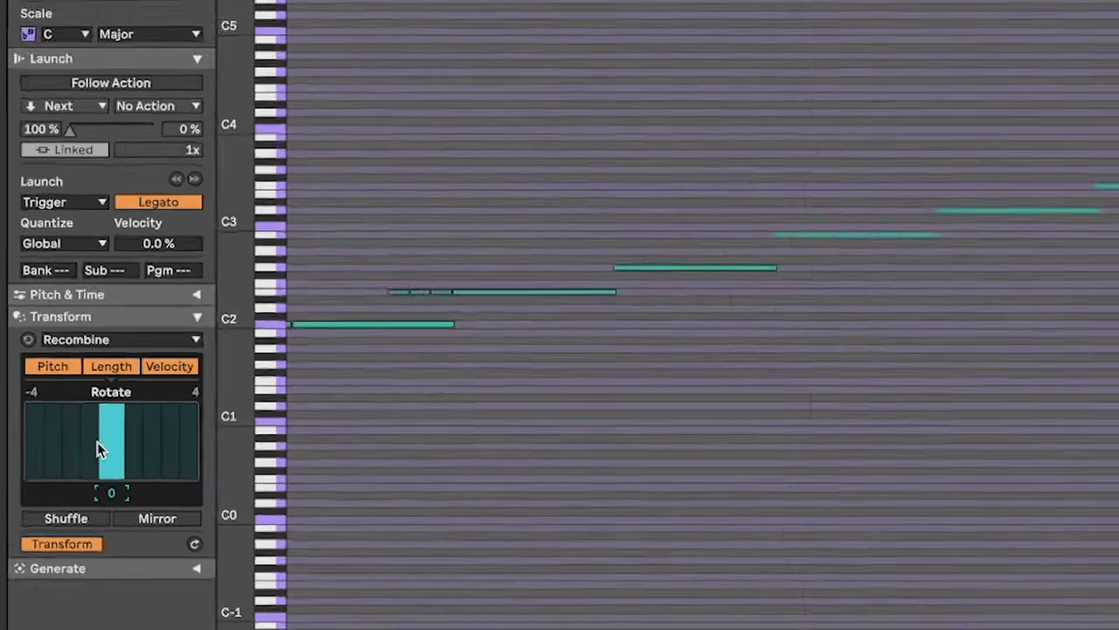
left_click_drag(138, 471, 237, 440)
left_click_drag(96, 408, 38, 413)
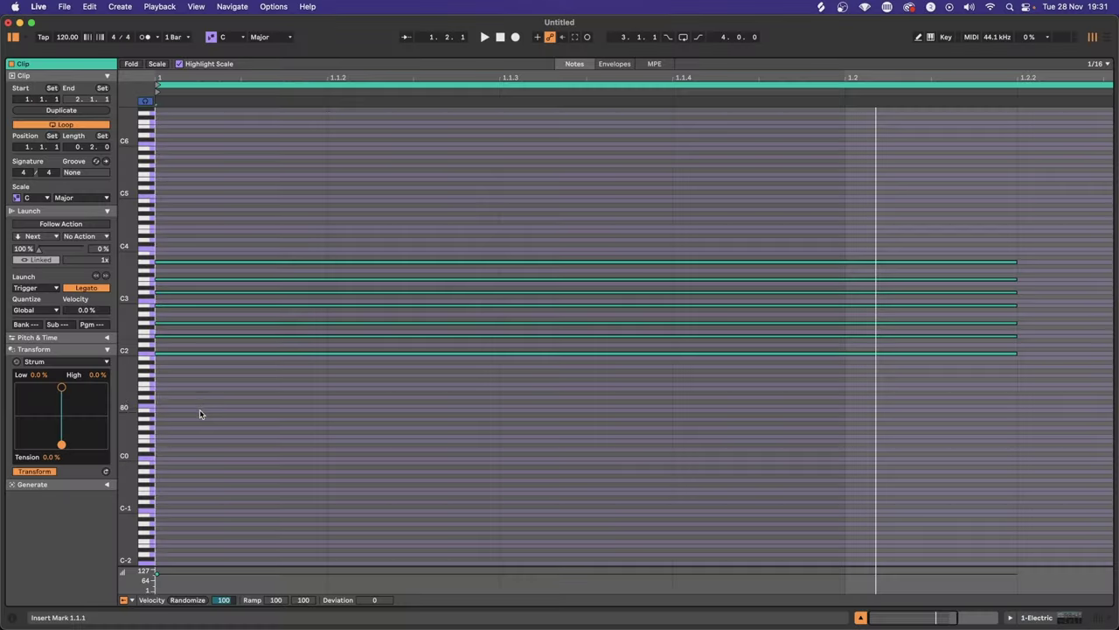
- Strum the selected chord so each higher pitch starts progressively later
left_click_drag(199, 409, 171, 210)
left_click_drag(70, 446, 97, 443)
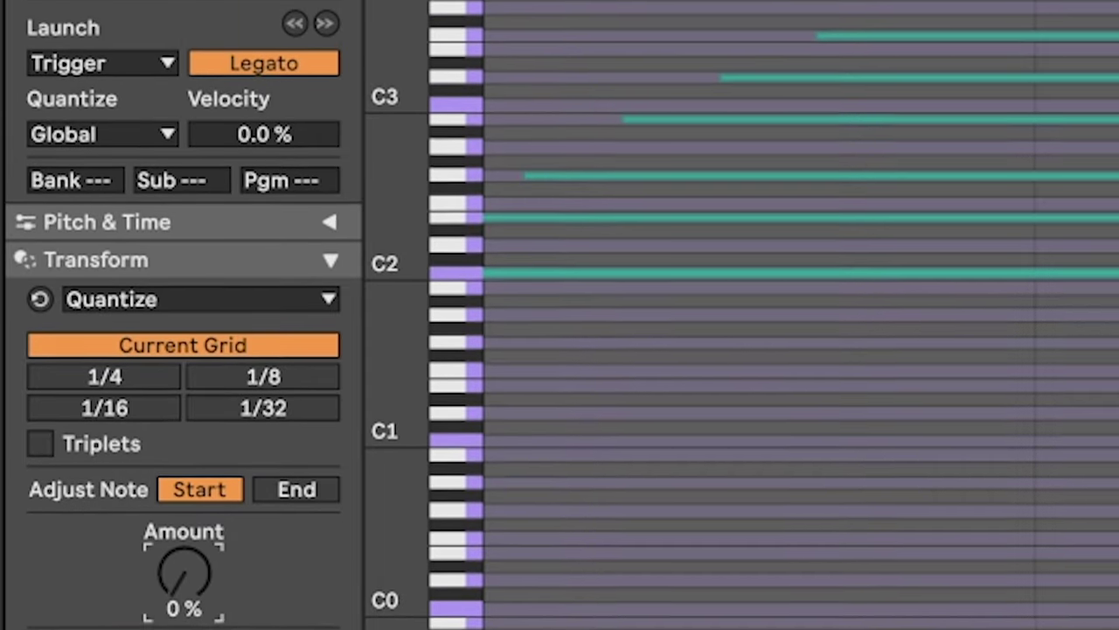
- Set the Quantize amount for note starts and reveal the Generate tools
mouse_move(183, 556)
left_mouse_down()
mouse_move(184, 507)
mouse_move(184, 534)
left_mouse_up()
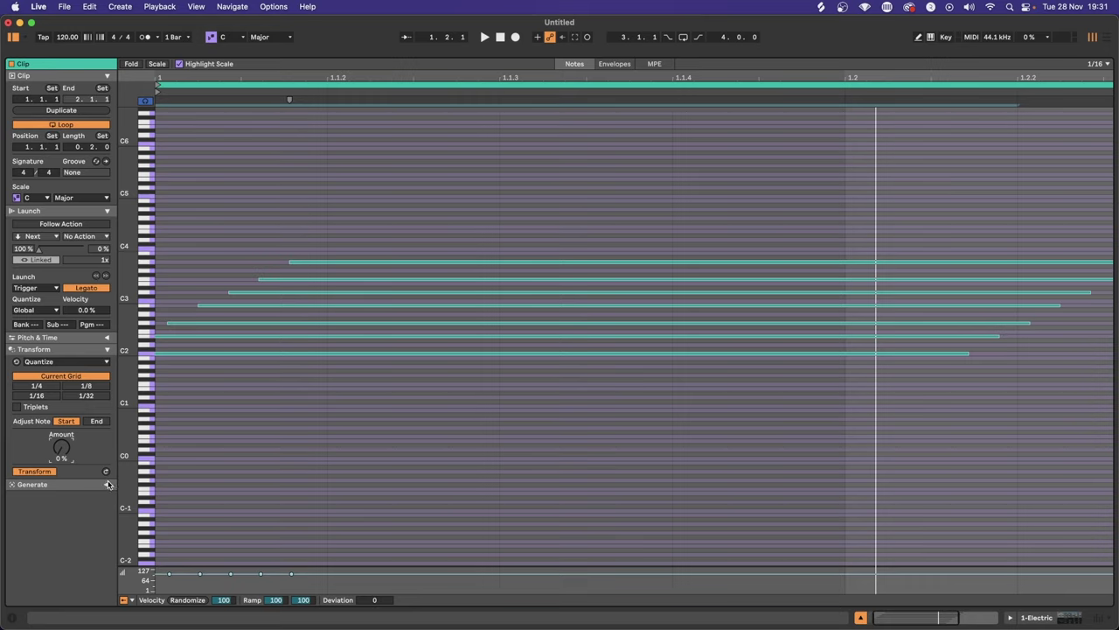
left_click(107, 477)
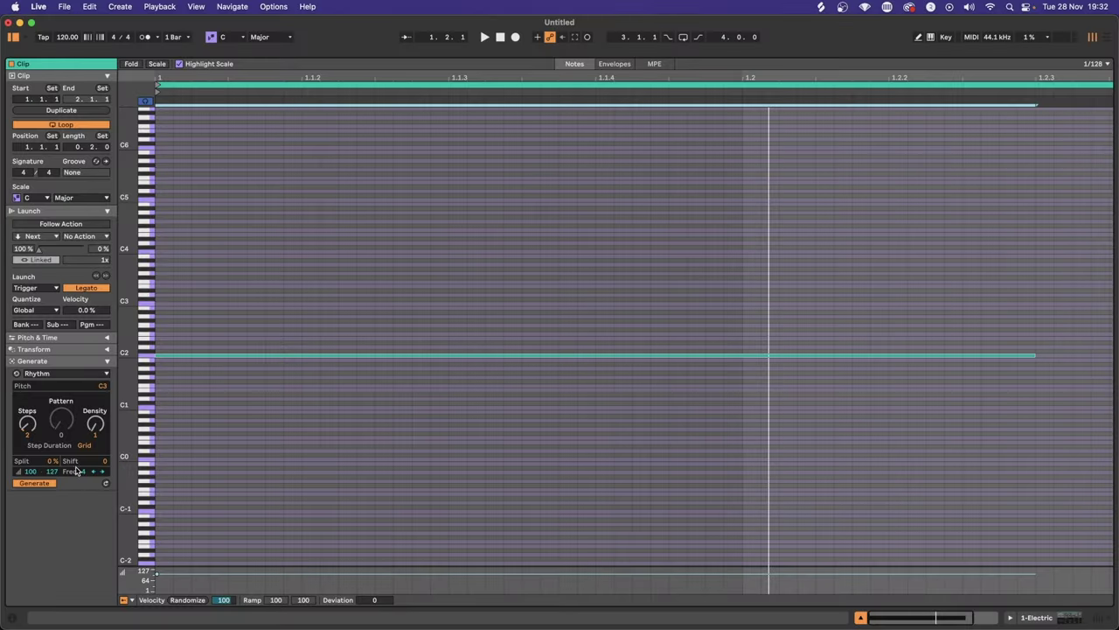
- Try the Rhythm generator, then switch to Seed with a shorter note-length range
left_click(104, 375)
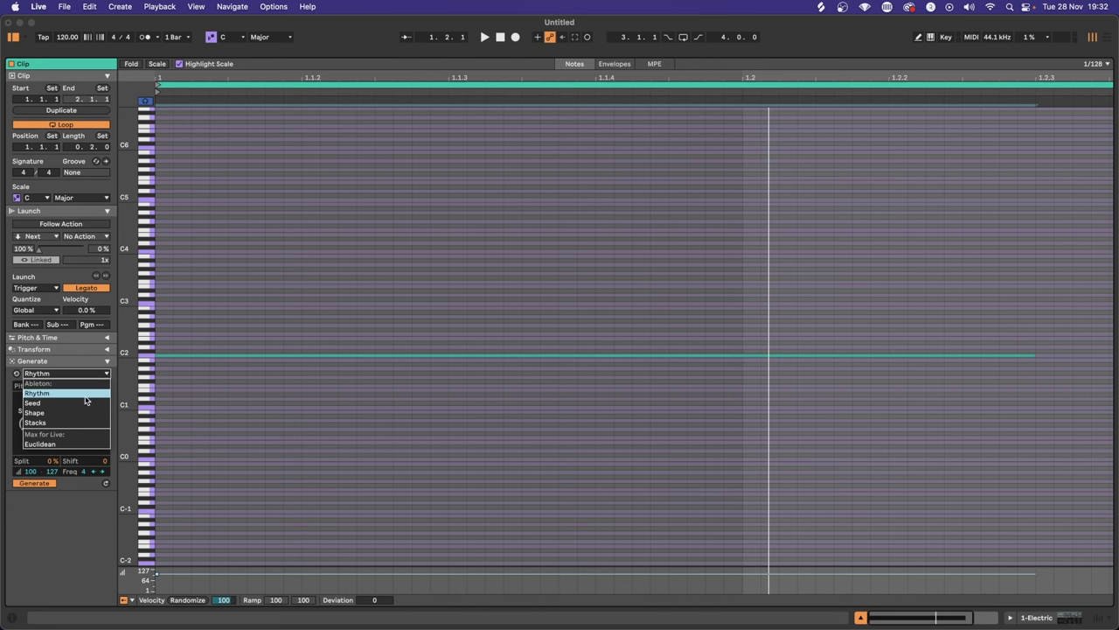
left_click(77, 395)
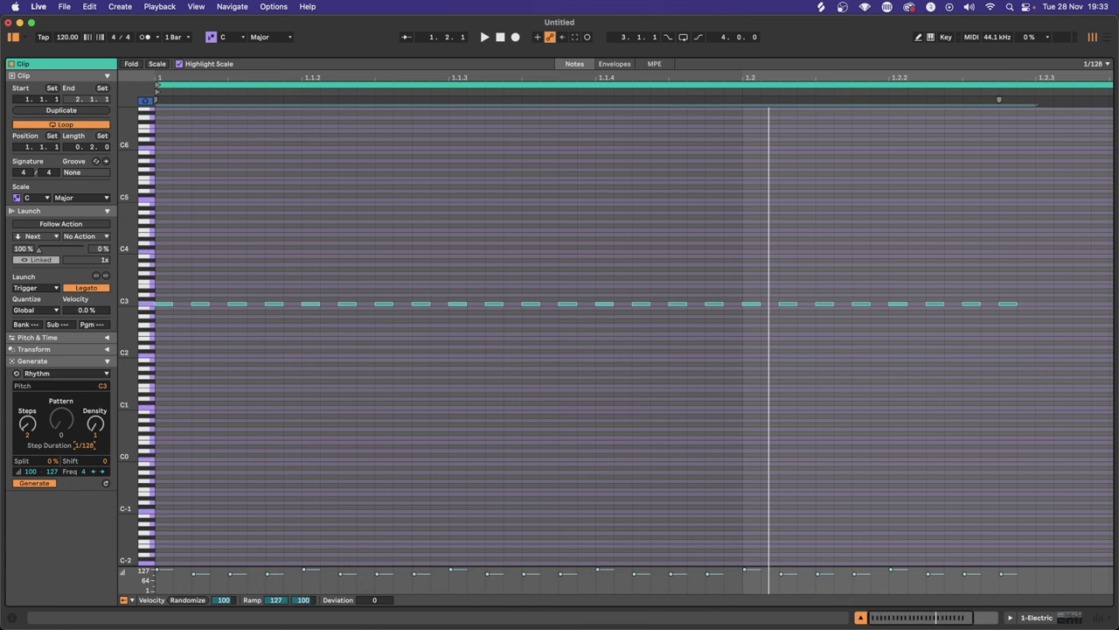
left_click(102, 374)
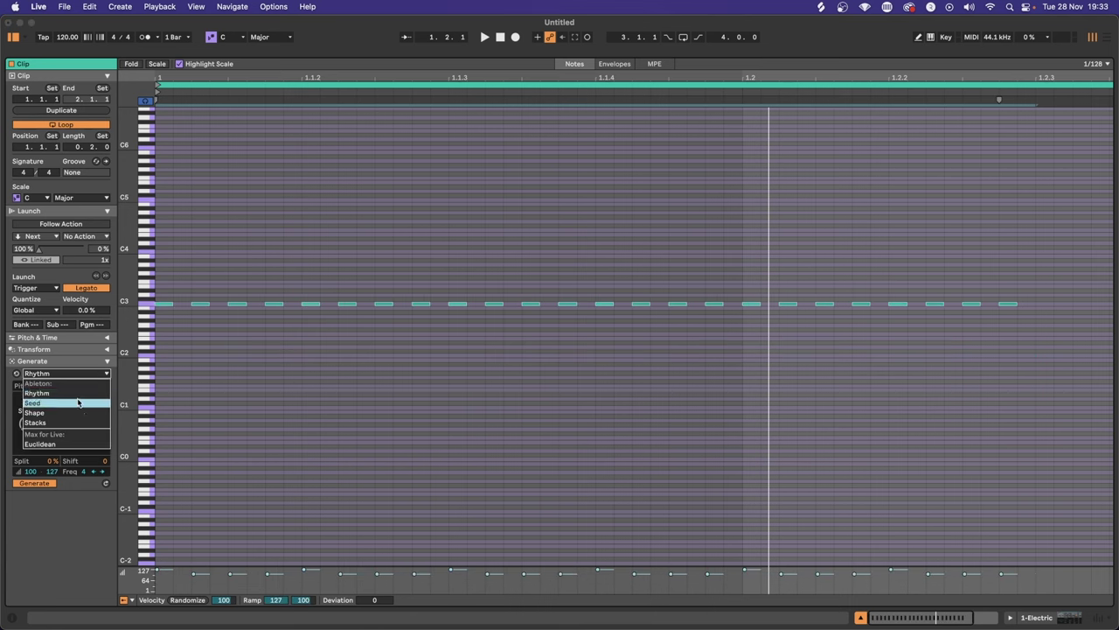
left_click(78, 403)
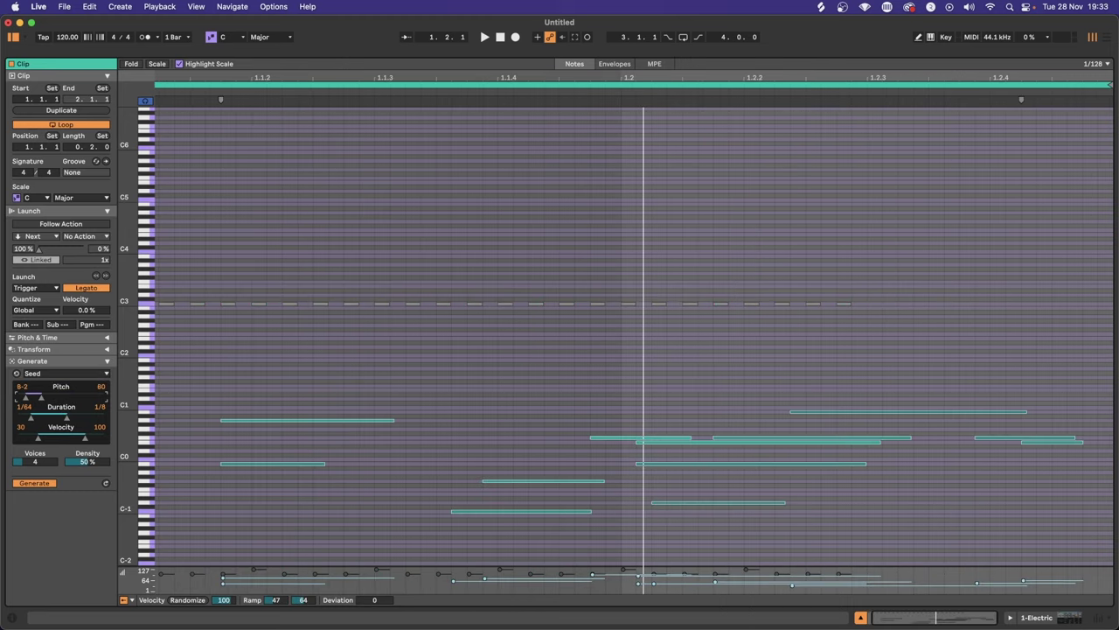
mouse_move(62, 414)
left_mouse_down()
mouse_move(43, 414)
mouse_move(77, 399)
left_mouse_up()
- Switch to the Shape generator and draw a custom rising pitch contour
left_click(73, 379)
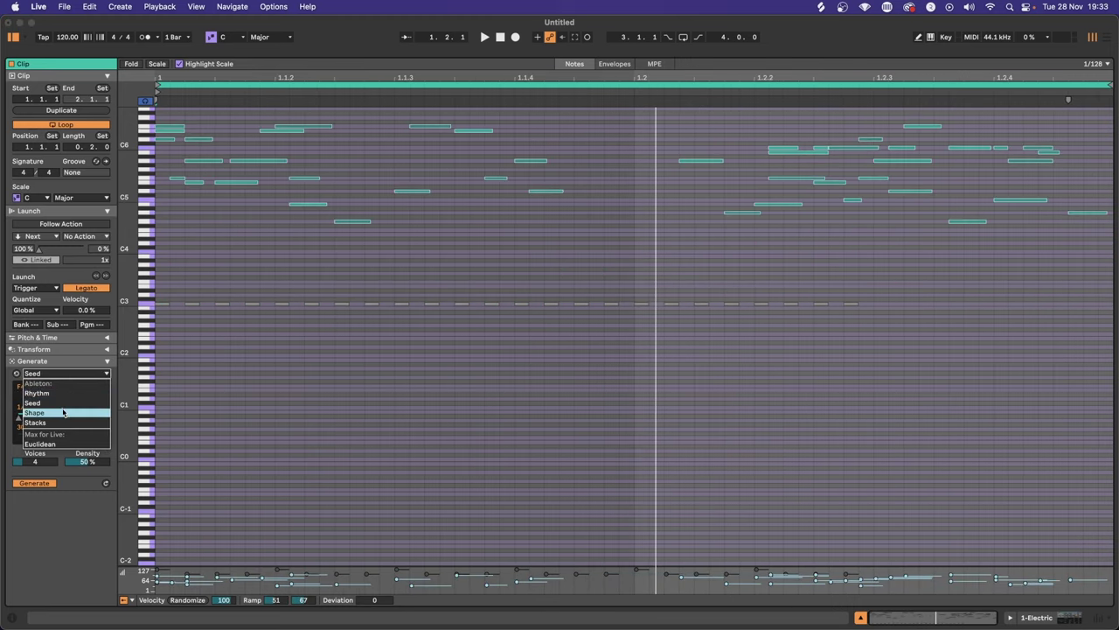
left_click(63, 412)
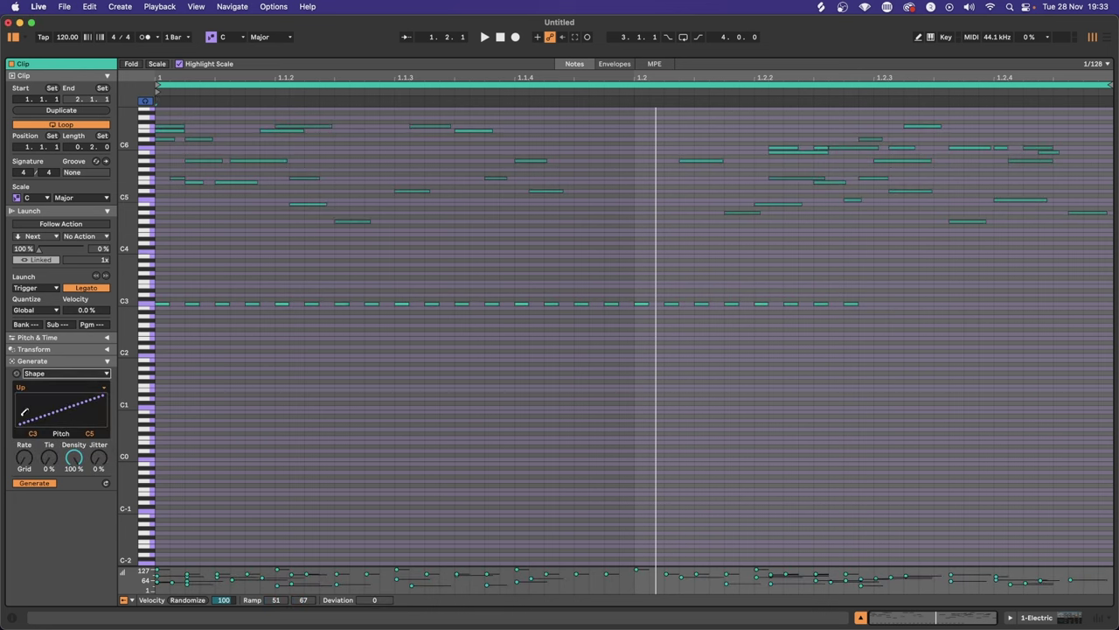
left_click_drag(25, 411, 22, 412)
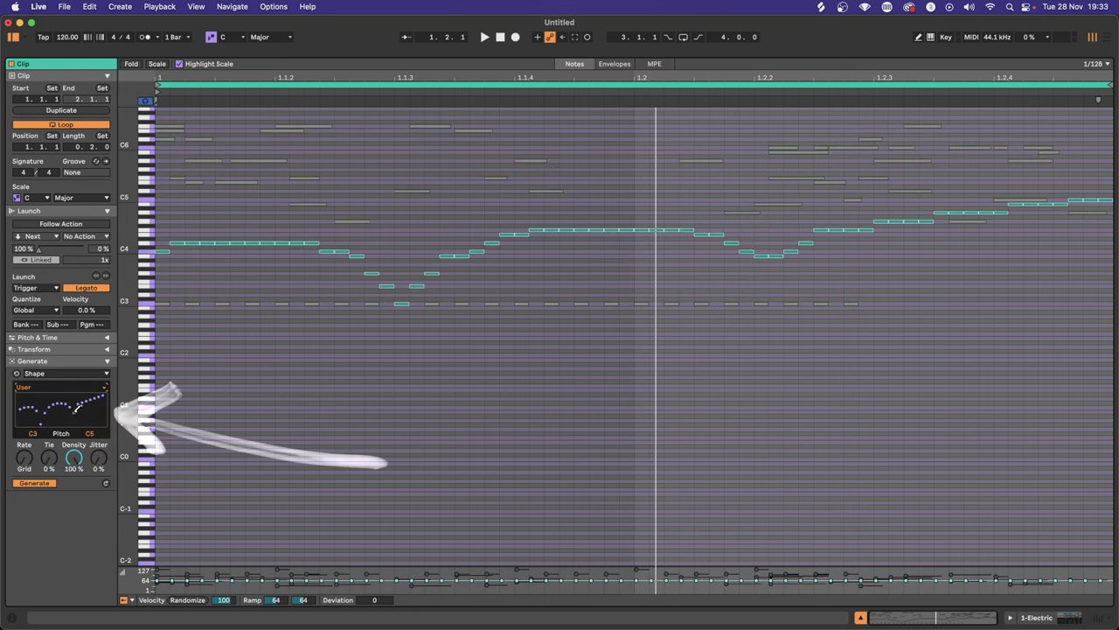
left_click_drag(21, 422, 62, 408)
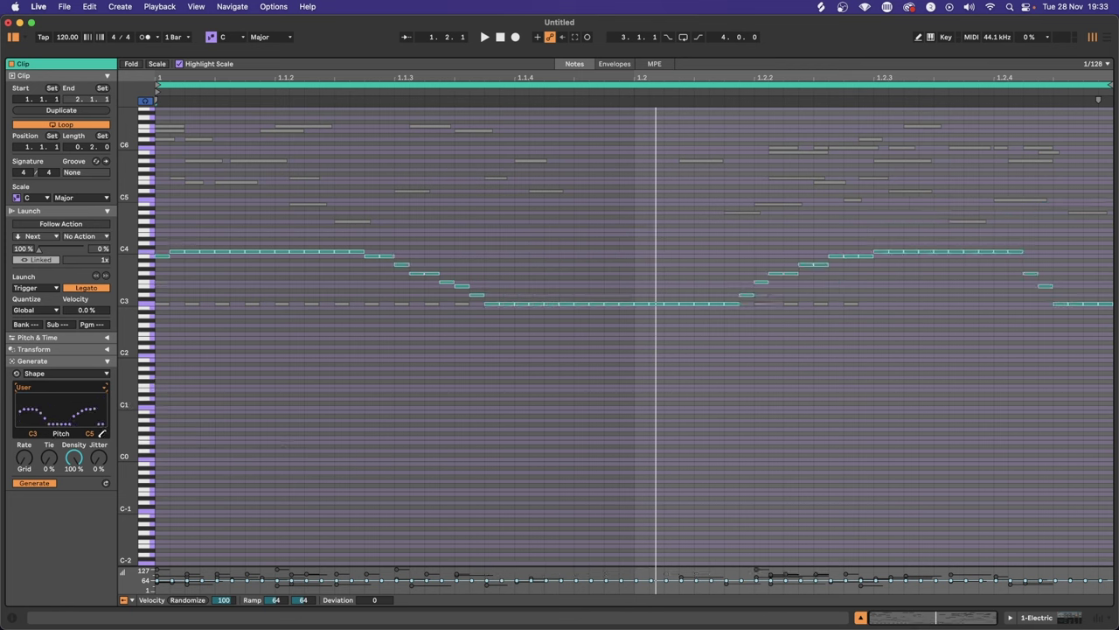
- Build chords with Stacks: add a third chord, a seventh on the middle one, root C4
left_click(78, 377)
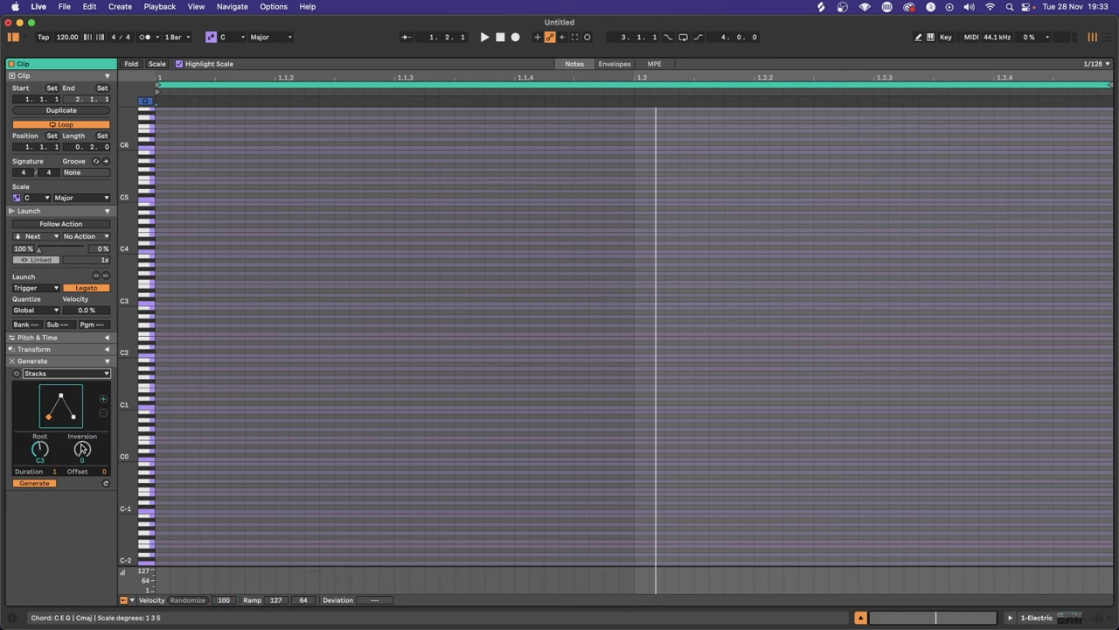
left_click(103, 402)
left_click(54, 392)
left_click(83, 405)
left_click_drag(39, 449, 40, 429)
- Switch to Euclidean, preview its rhythm, and raise the first voice's pitch to D4
left_click(109, 374)
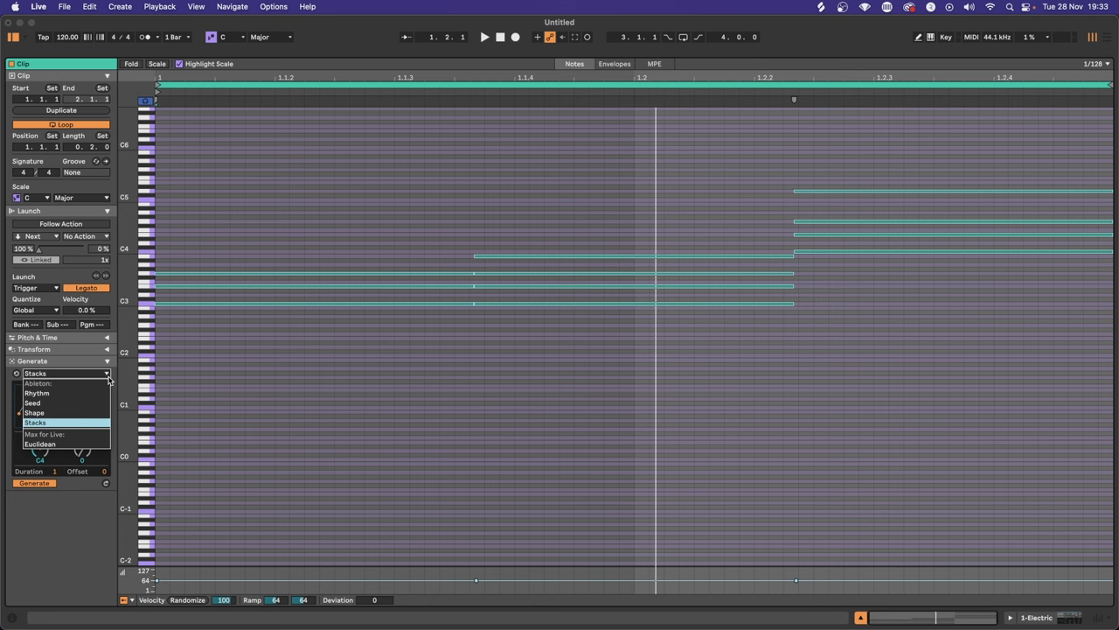
left_click(78, 443)
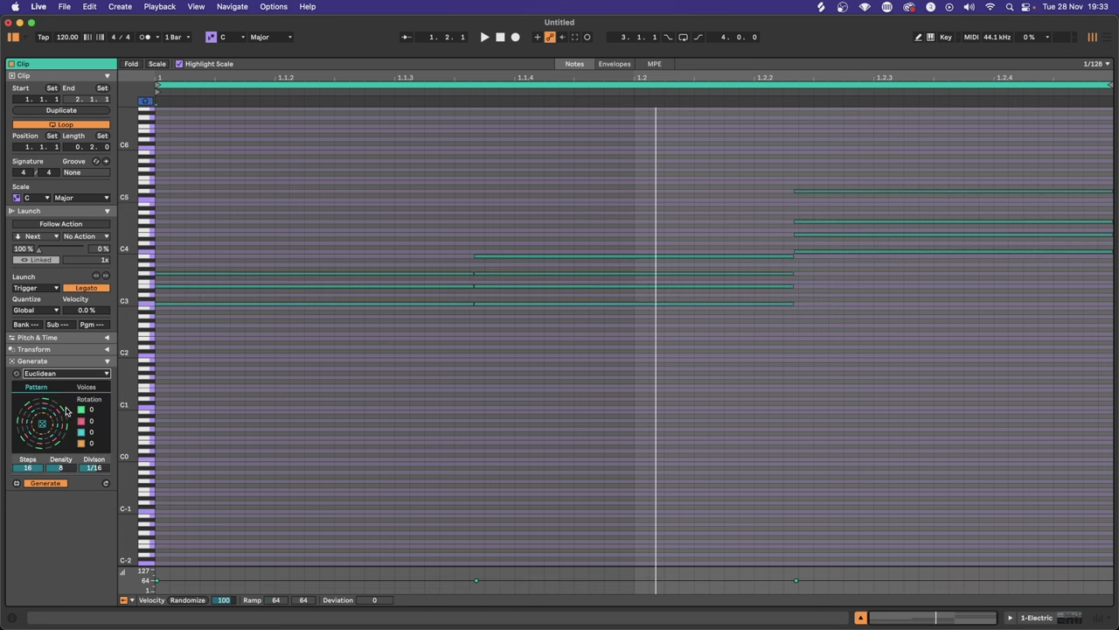
left_click(40, 424)
left_click(85, 387)
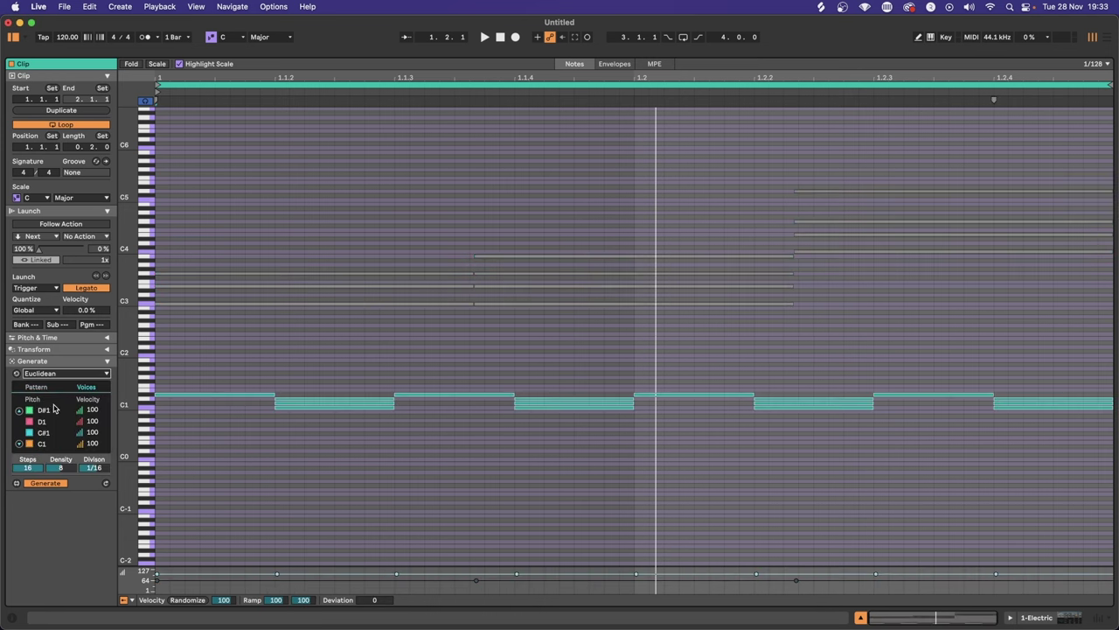
left_click(19, 411)
scroll(19, 412, "up", 3)
mouse_move(41, 411)
left_mouse_down()
mouse_move(40, 385)
mouse_move(40, 406)
left_mouse_up()
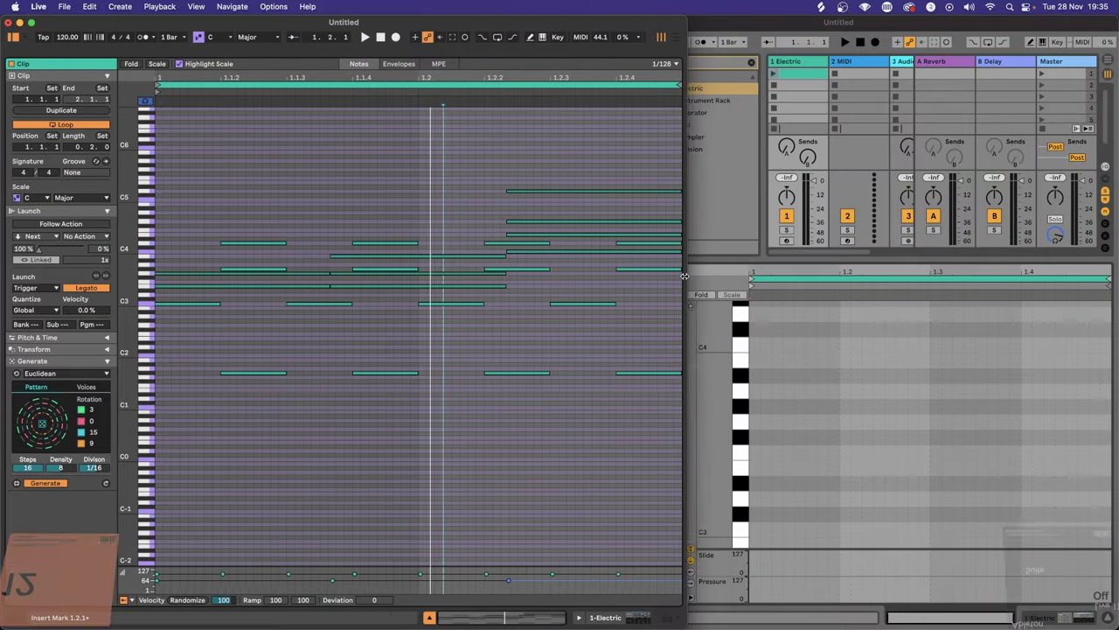
- Narrow the Live 12 window to reveal Live 11 and show Live 11's clip envelopes
left_click_drag(685, 277, 555, 315)
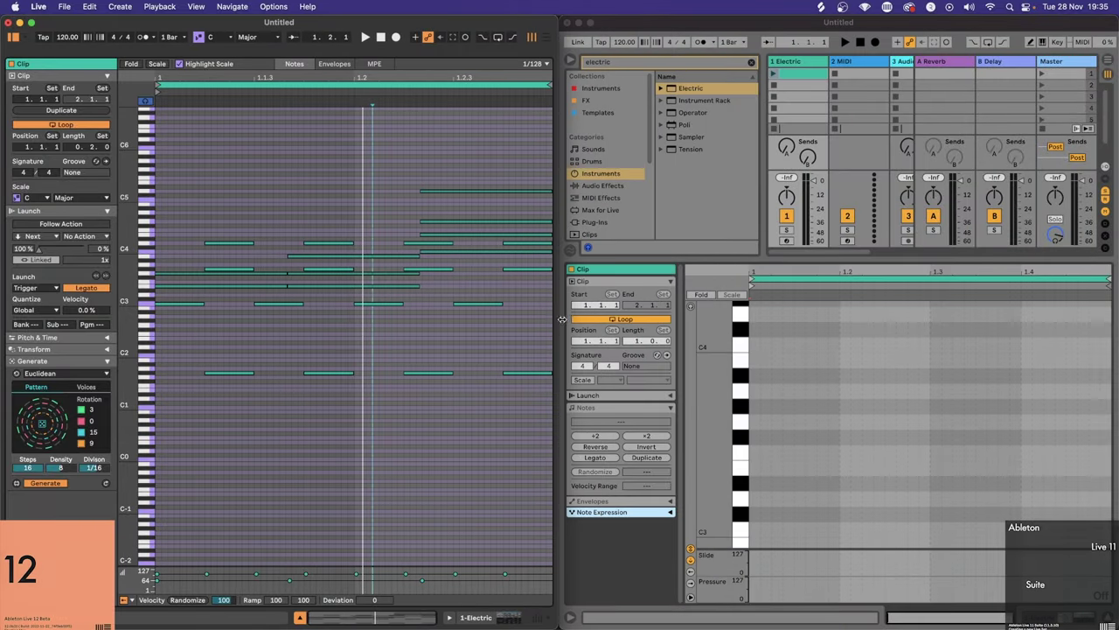
left_click(642, 515)
left_click(637, 505)
left_click(631, 513)
left_click(629, 502)
- Show the clip envelopes in Live 12 and check its envelope device list
left_click(326, 66)
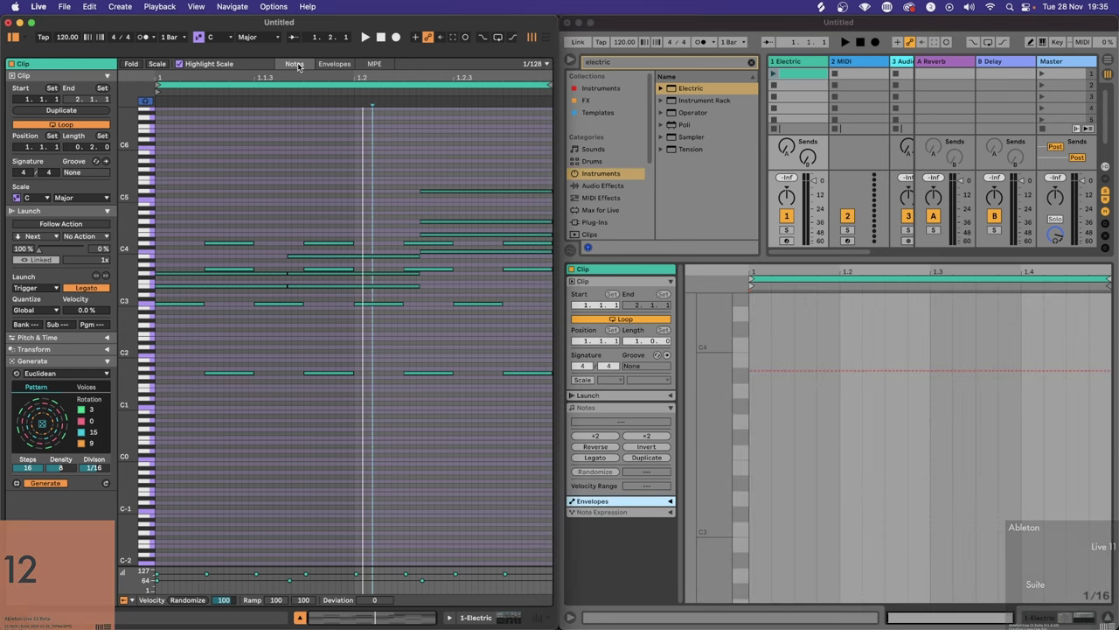
left_click(326, 66)
left_click(155, 601)
left_click(155, 601)
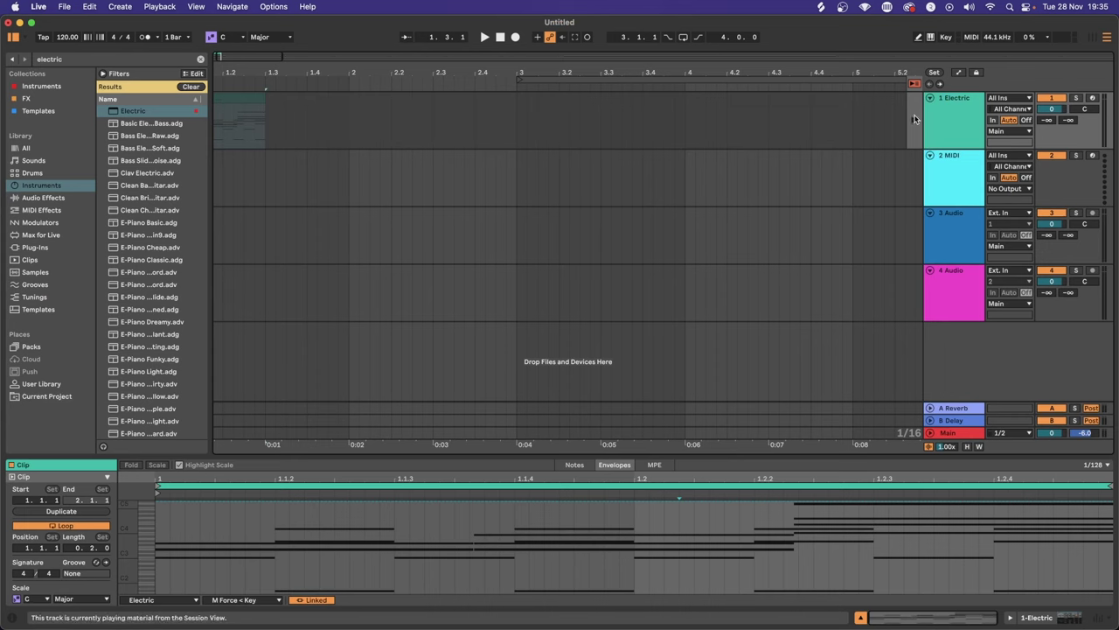
- Zoom into the Electric clip and freeze the Electric track from its context menu
left_click_drag(376, 73, 376, 82)
right_click(341, 102)
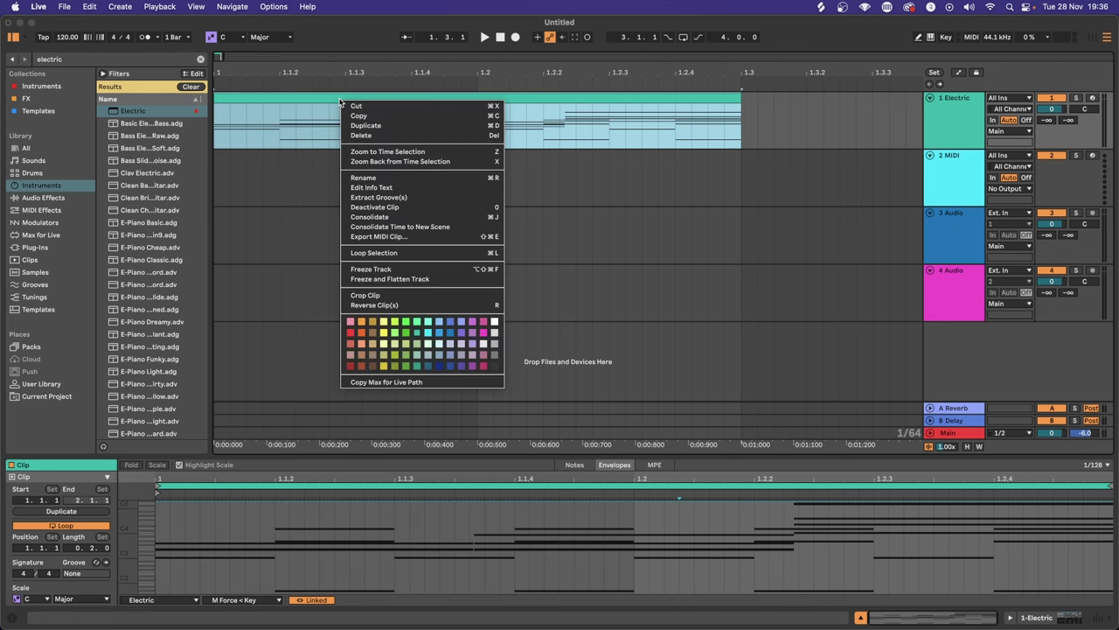
left_click(451, 280)
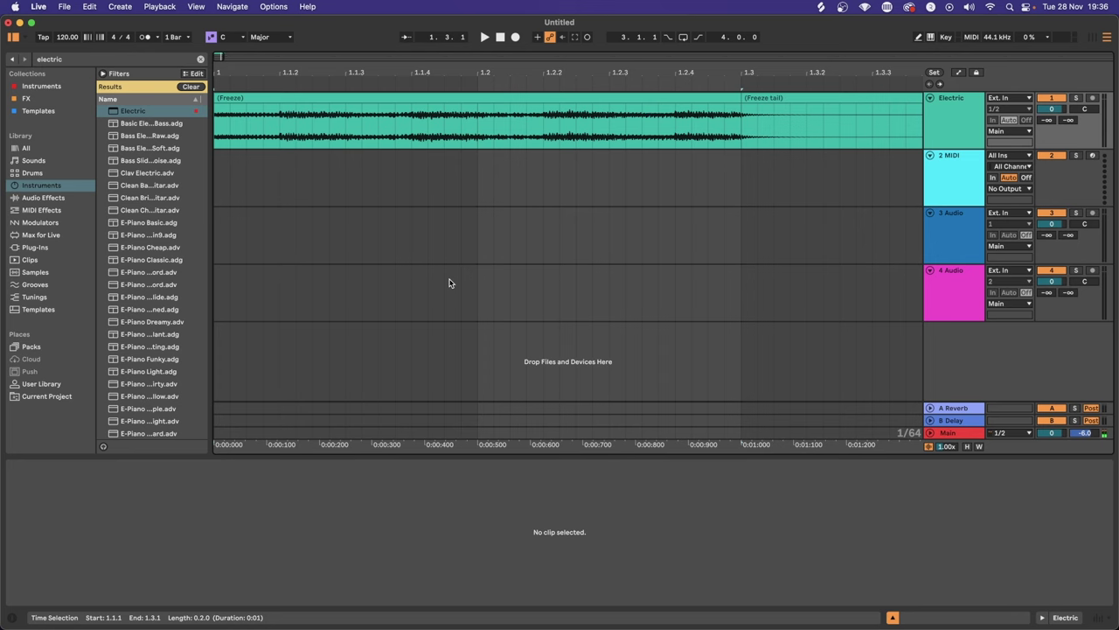